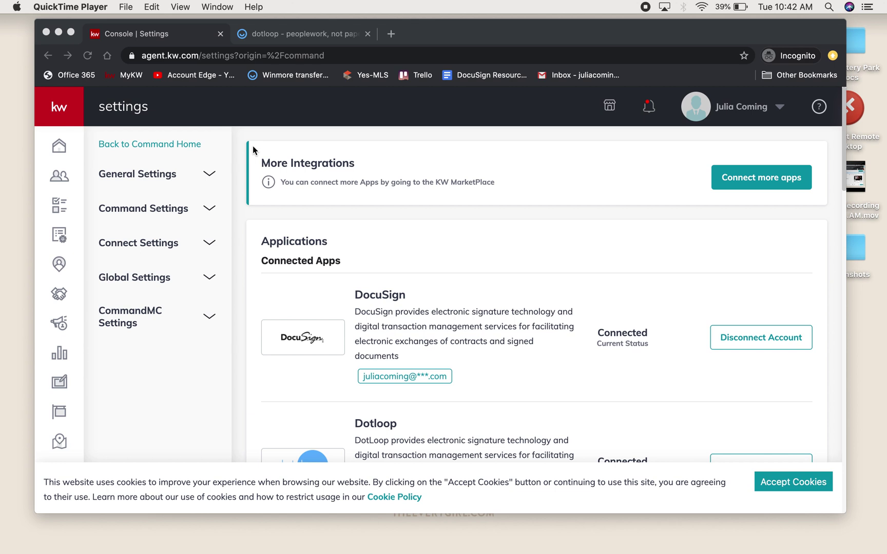
Review the 123 main street loop in Dotloop, then return to KW Command.
left_click(312, 32)
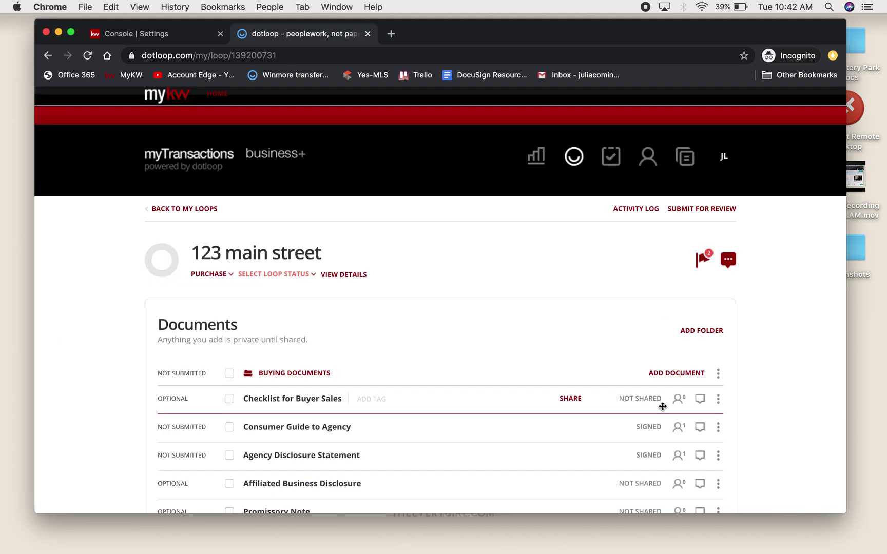
scroll(663, 407, "down", 2)
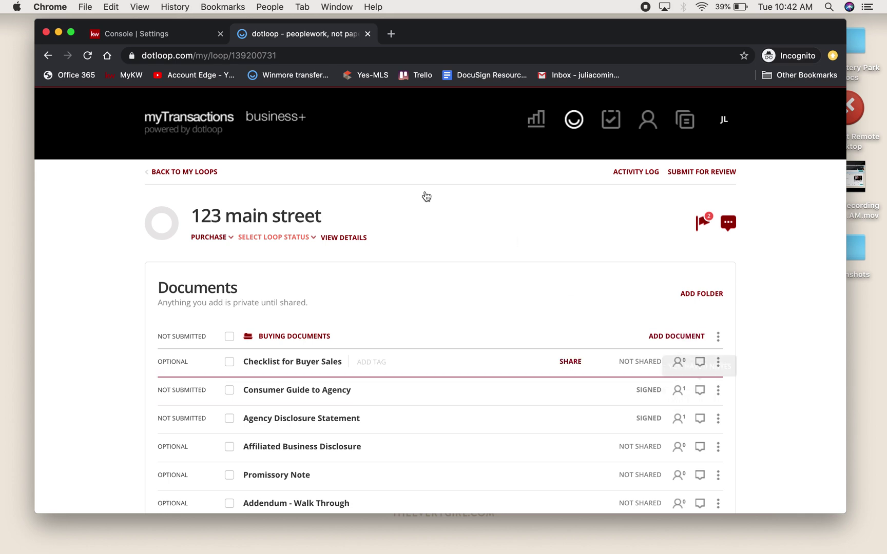
left_click(176, 35)
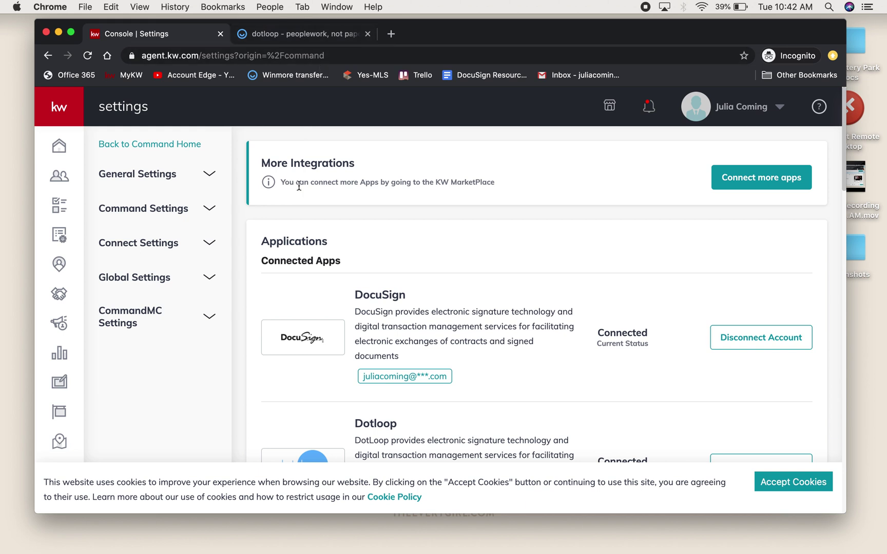
scroll(308, 179, "up", 2)
scroll(360, 302, "down", 2)
scroll(366, 307, "up", 2)
scroll(565, 239, "down", 5)
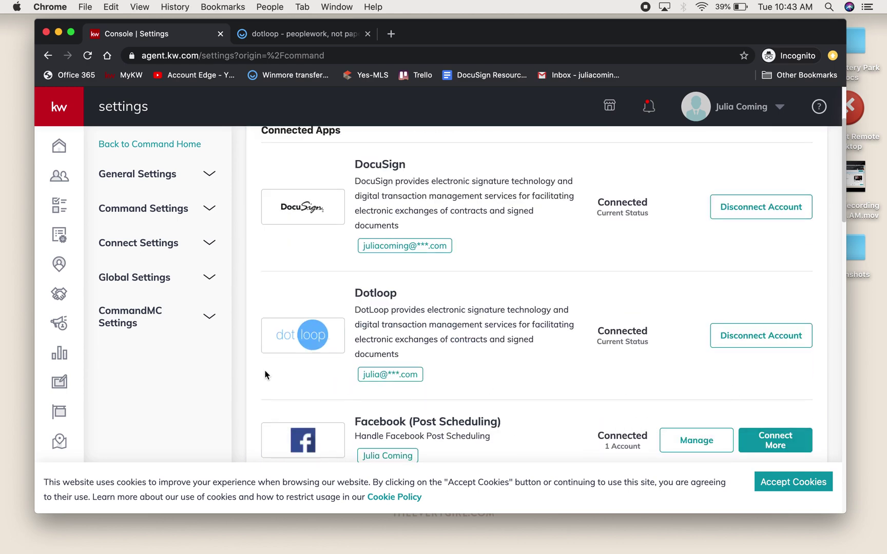
scroll(321, 290, "up", 5)
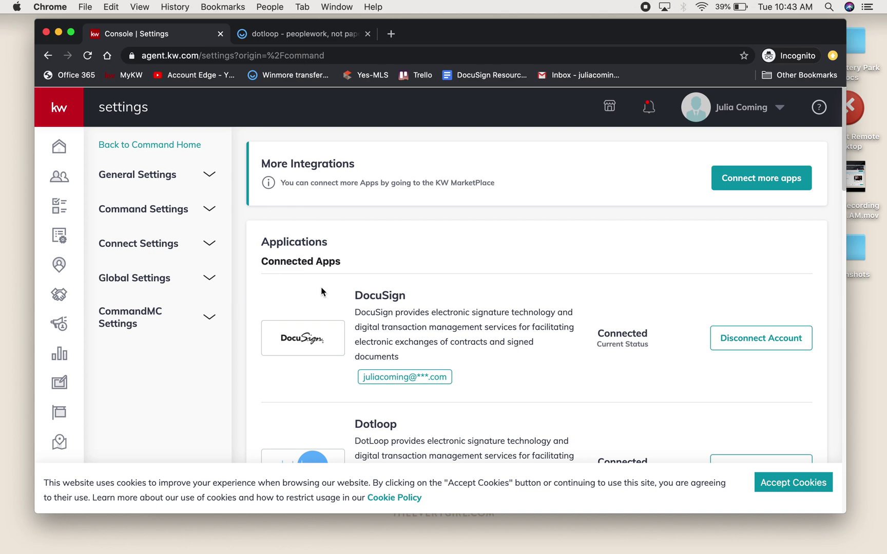
scroll(443, 349, "down", 3)
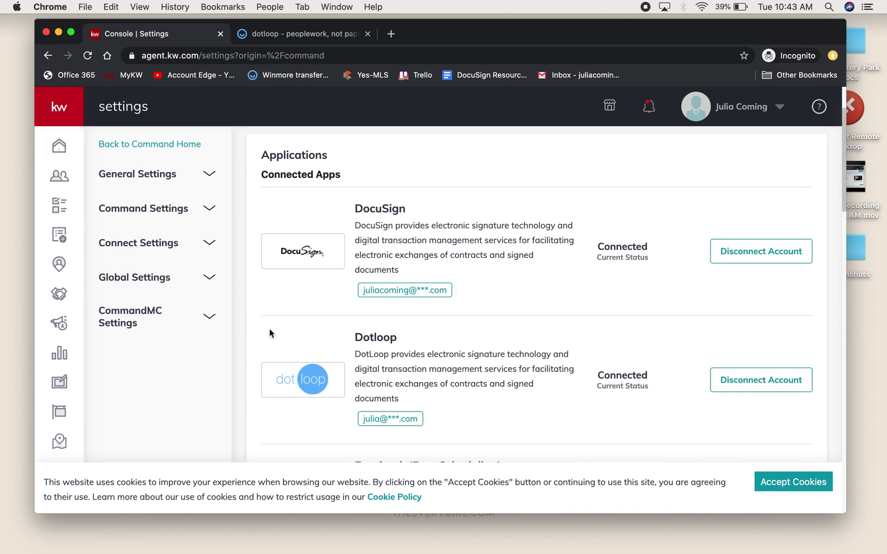
scroll(654, 431, "up", 2)
scroll(654, 438, "down", 2)
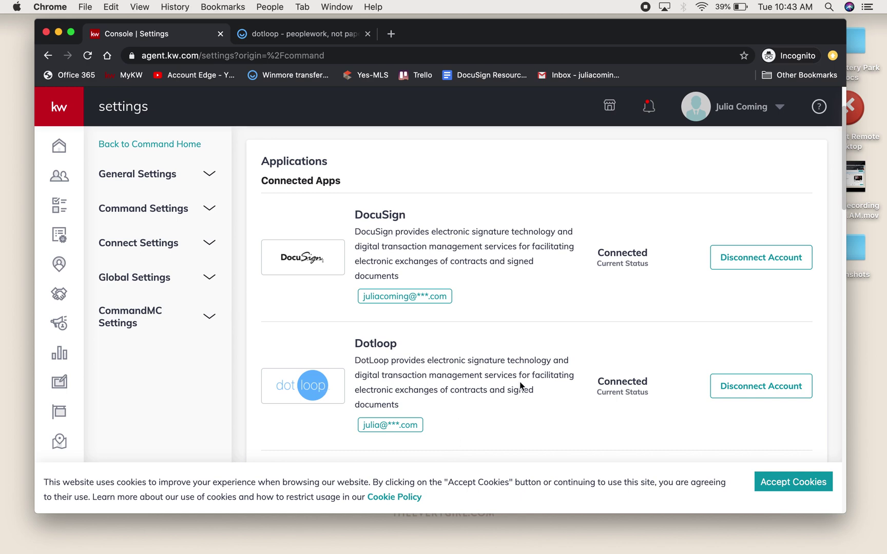
scroll(592, 389, "up", 3)
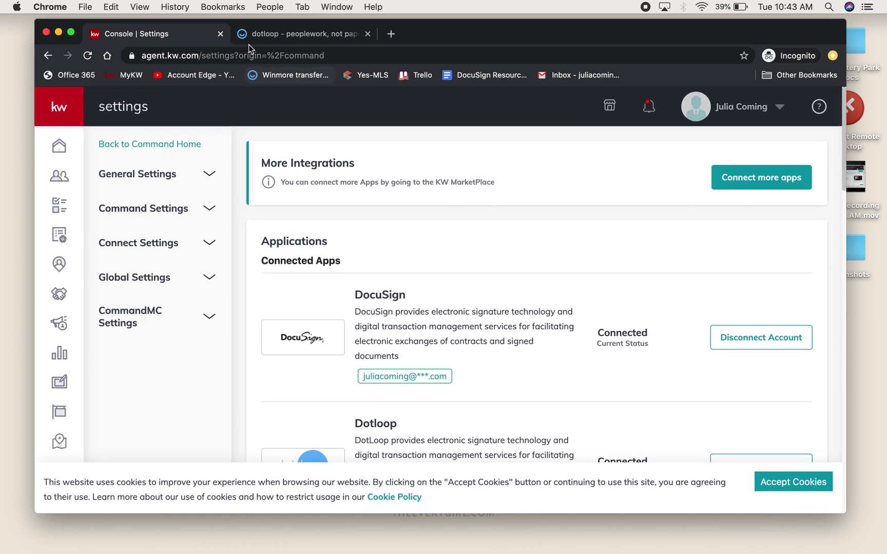
left_click(268, 35)
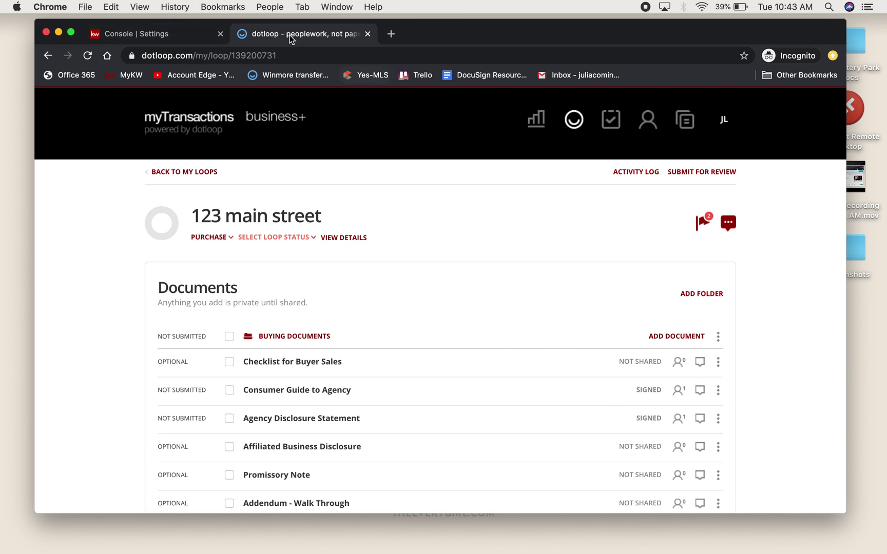
left_click(107, 36)
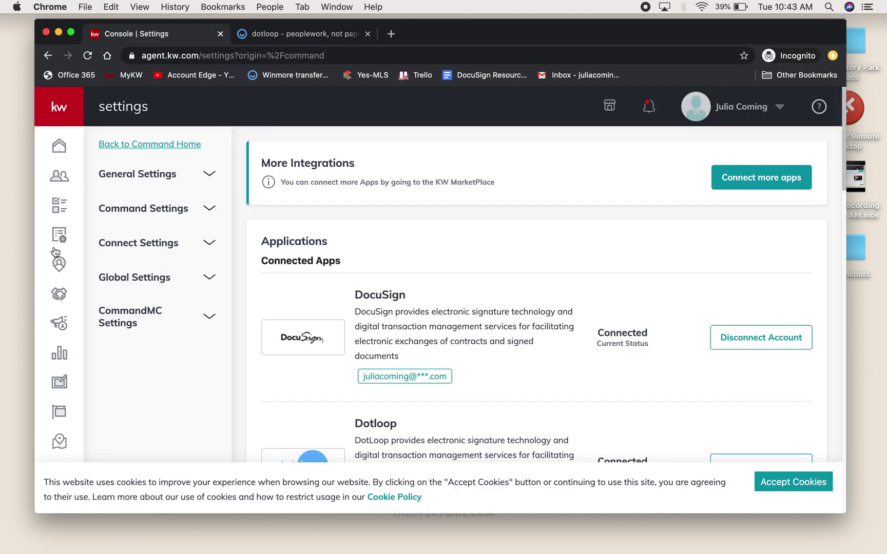
Start a new Buyer opportunity in Opportunities and select the client by searching their name.
left_click(58, 294)
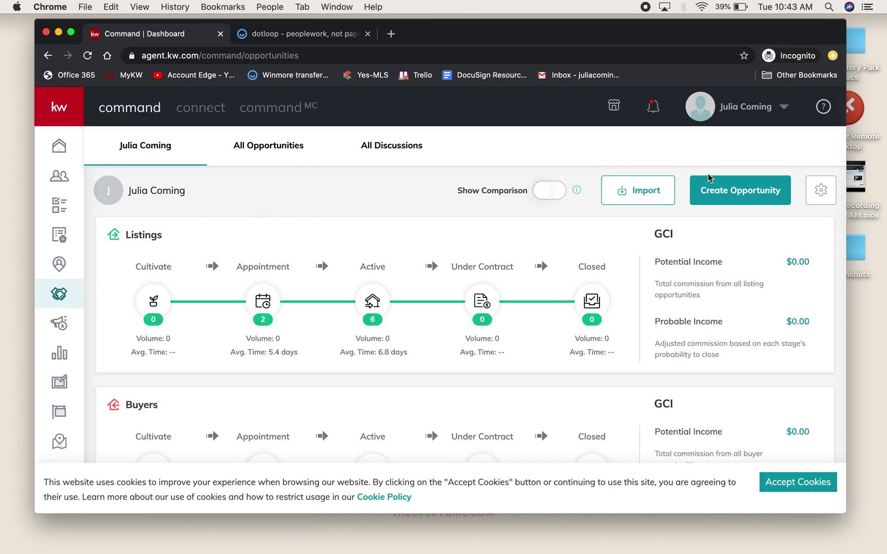
left_click(717, 195)
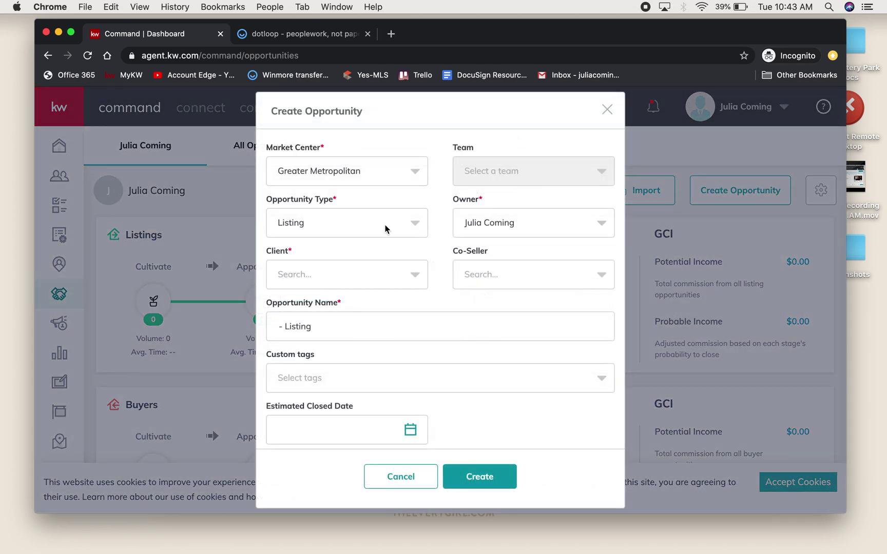
left_click(386, 229)
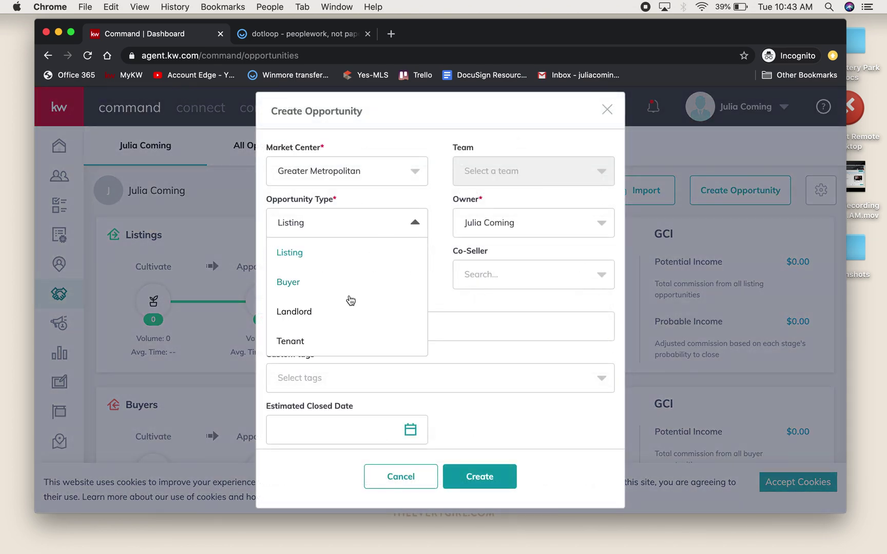
left_click(345, 291)
left_click(378, 275)
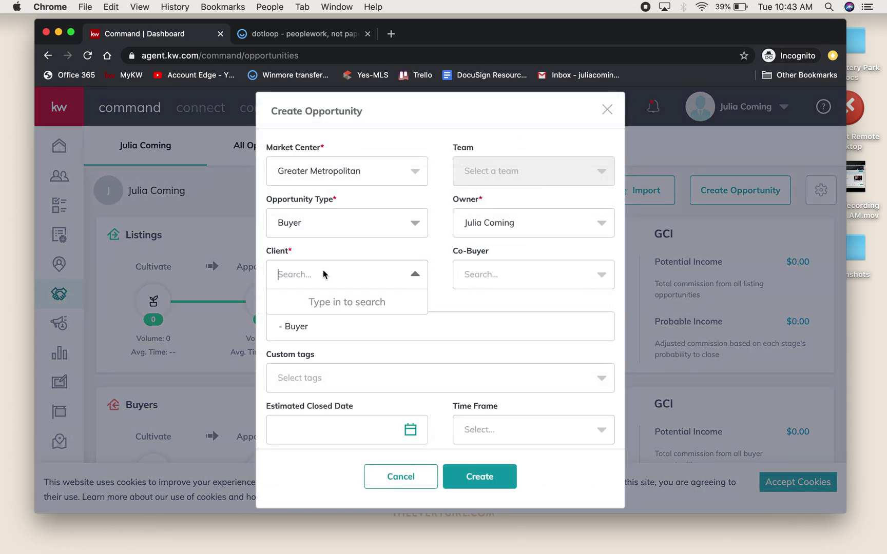
type("Celina C")
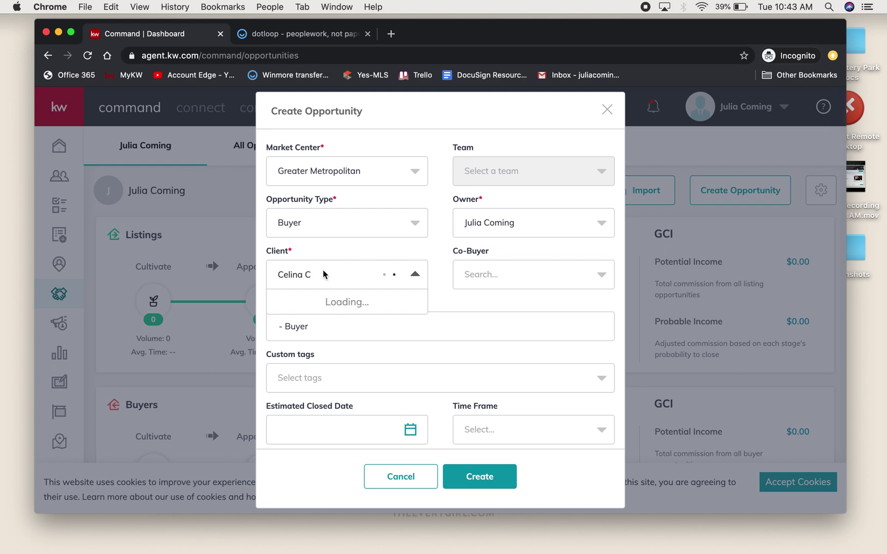
left_click(351, 308)
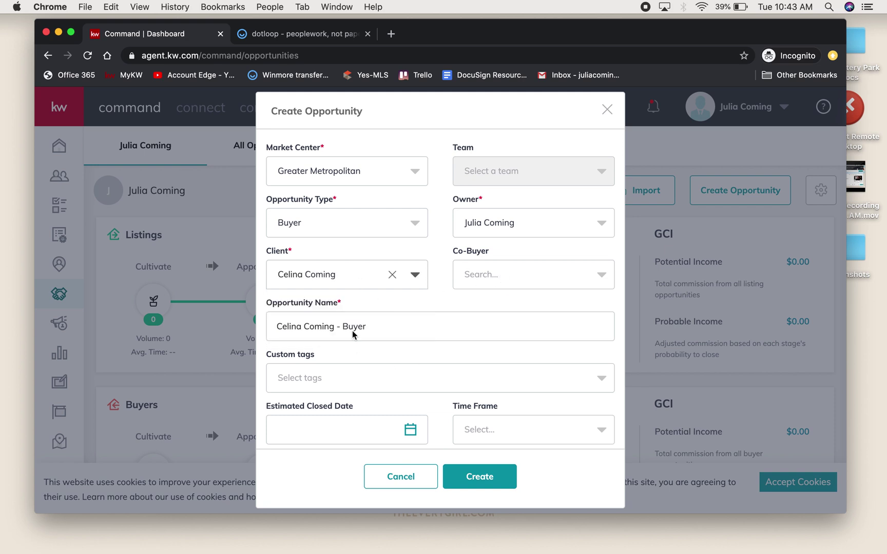
scroll(385, 328, "down", 1)
Name it Main Street with 3% commission, Active phase and Negotiations stage, then create it.
left_click(424, 309)
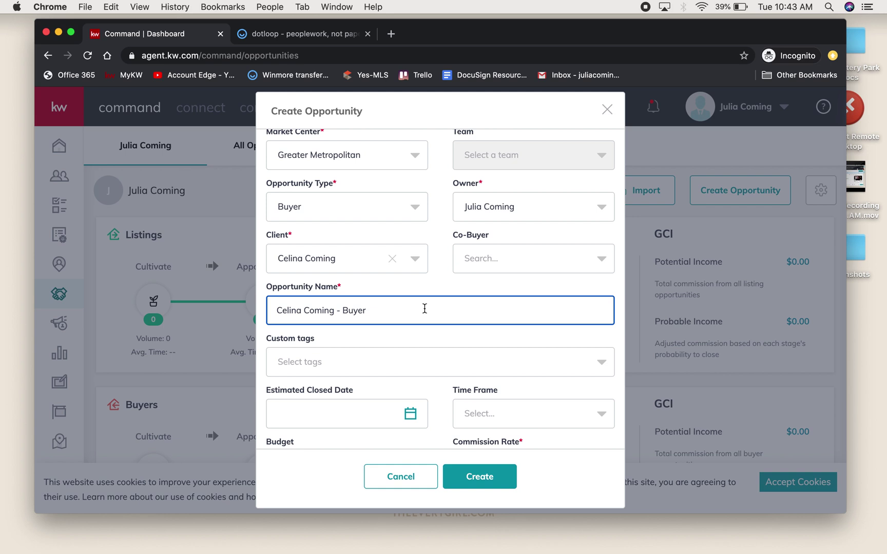
type("Main Street")
scroll(497, 294, "down", 3)
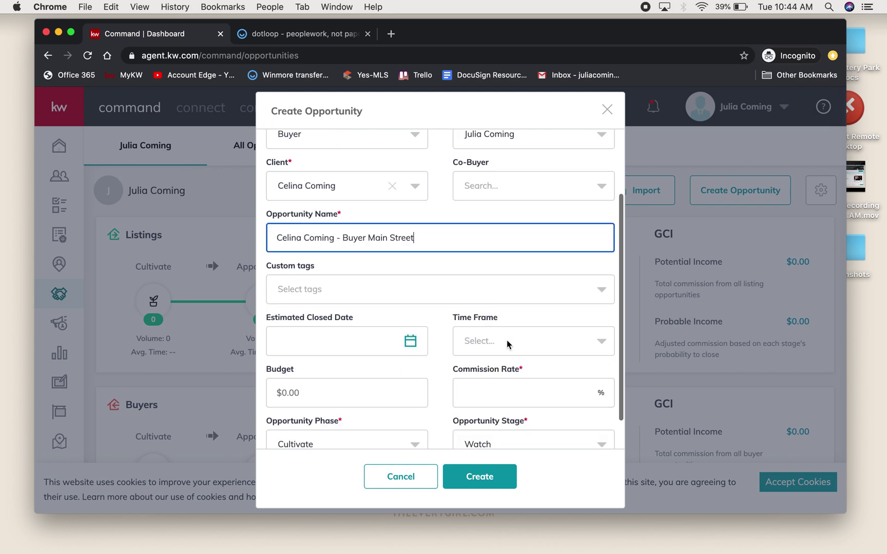
left_click(497, 396)
type("3")
scroll(441, 403, "down", 2)
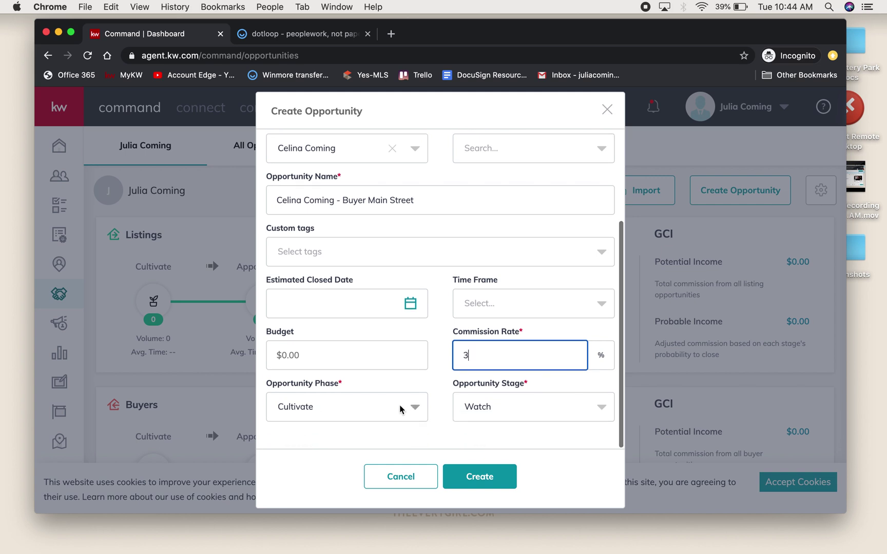
left_click(400, 405)
left_click(362, 375)
left_click(512, 407)
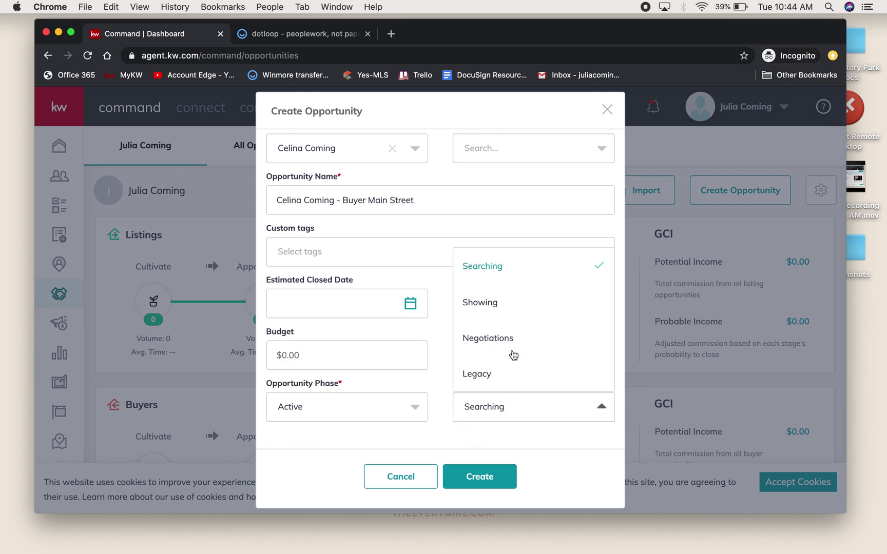
left_click(515, 336)
left_click(481, 476)
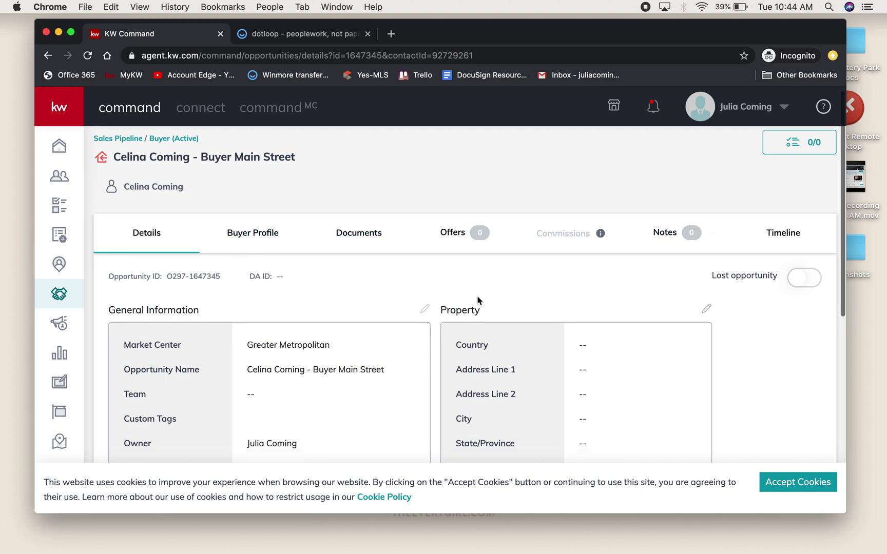
Show the opportunity's Documents tab with the Under Contract checklist at 0 of 12 uploaded.
scroll(477, 301, "down", 3)
scroll(352, 314, "up", 3)
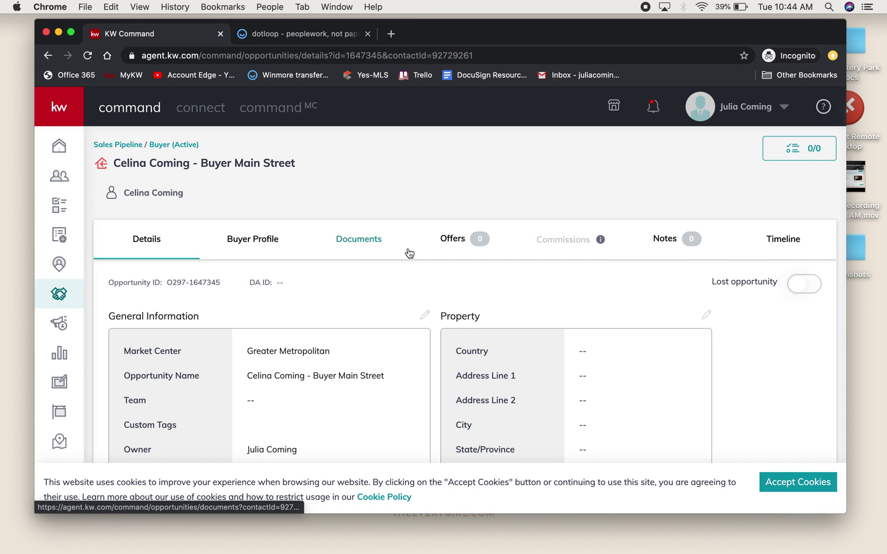
left_click(374, 251)
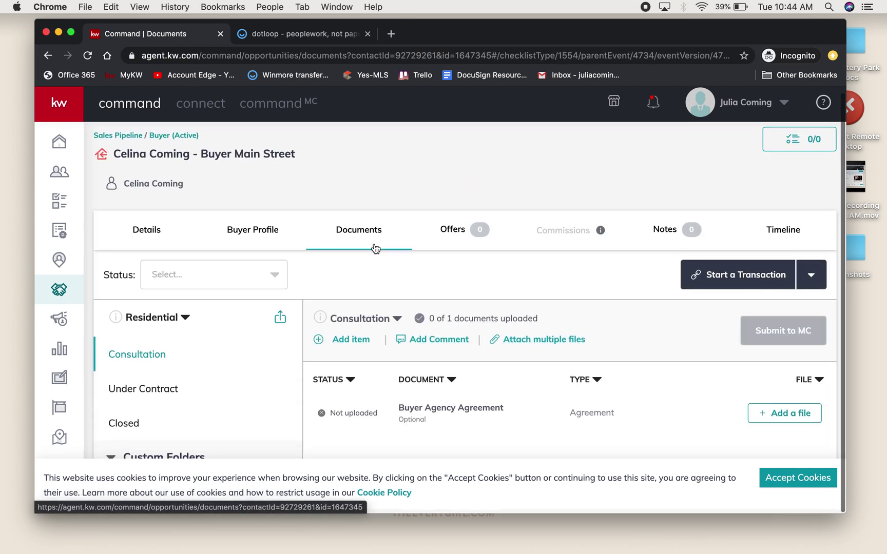
left_click(179, 400)
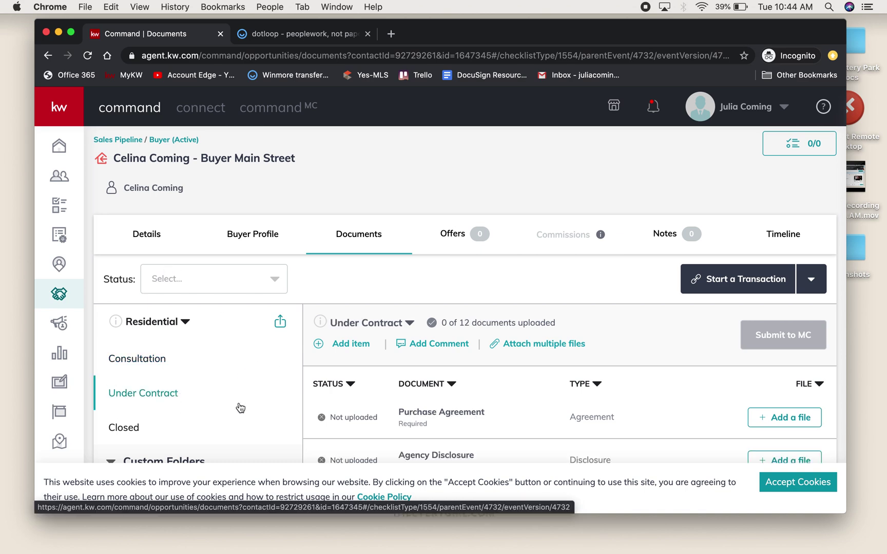
scroll(241, 405, "down", 3)
scroll(268, 257, "up", 2)
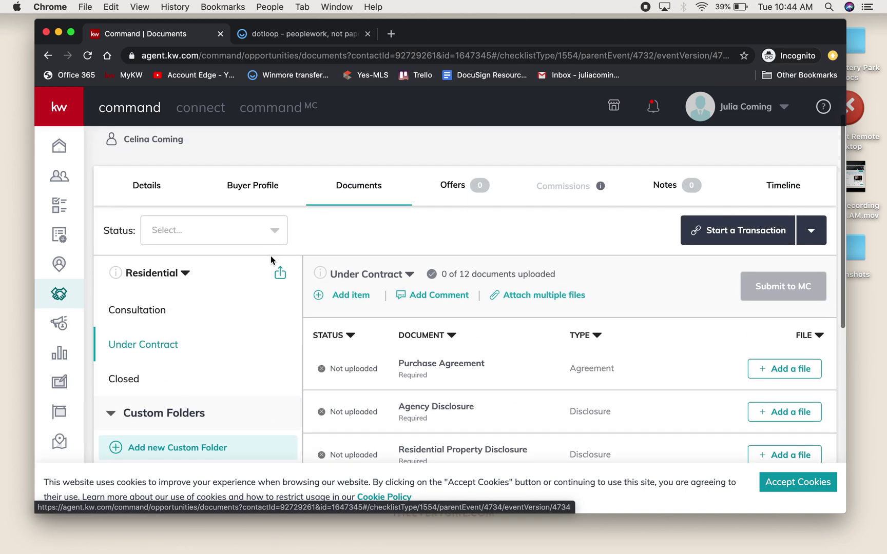
Choose Dotloop under Start a Transaction to bring up the Dotloop template dialog.
left_click(795, 230)
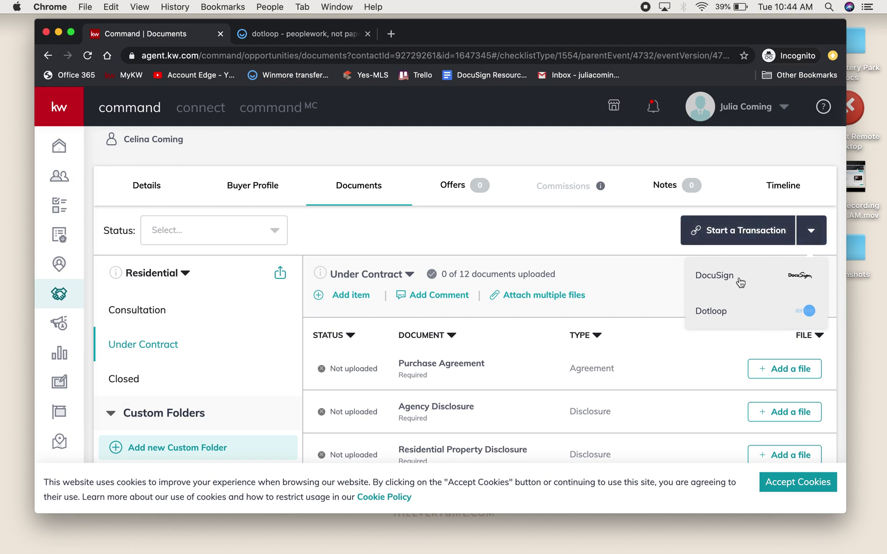
left_click(713, 312)
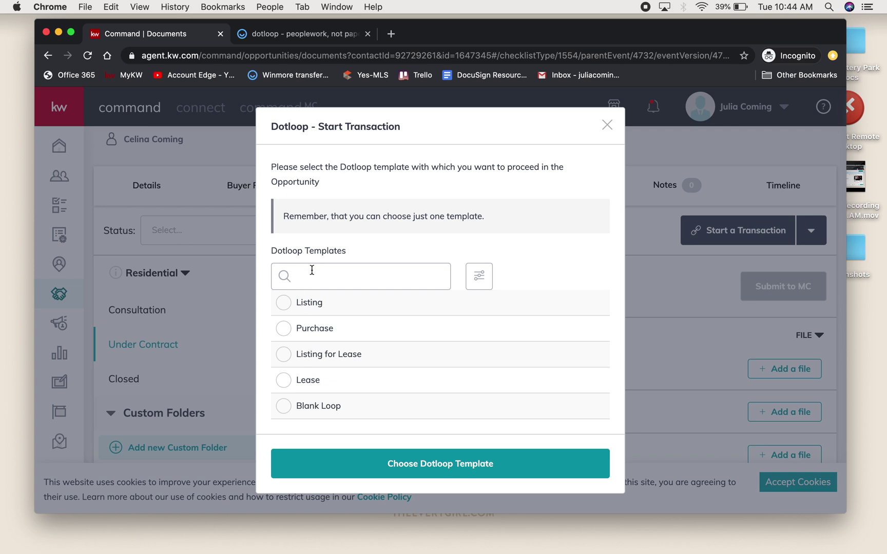
Start the transaction from the Blank Loop template and open the linked loop in Dotloop.
left_click(303, 329)
left_click(283, 310)
left_click(283, 326)
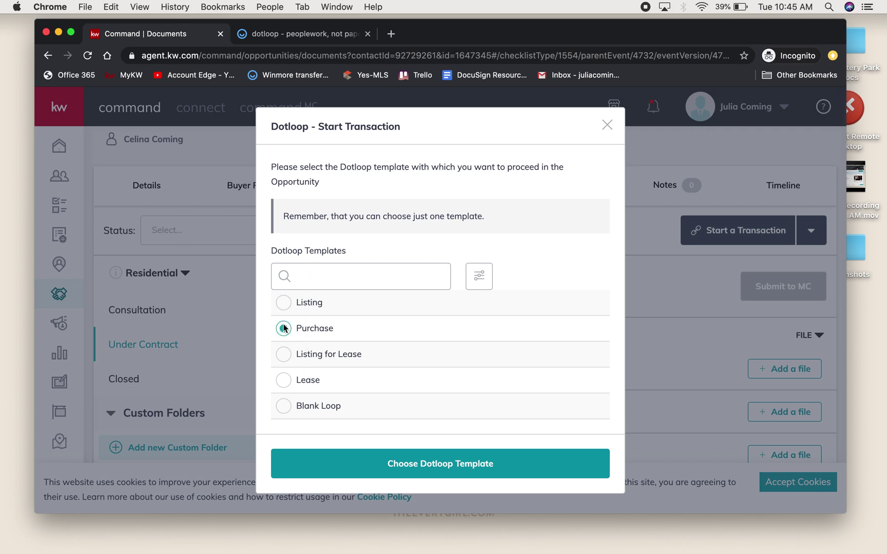
left_click(278, 380)
left_click(279, 359)
left_click(278, 381)
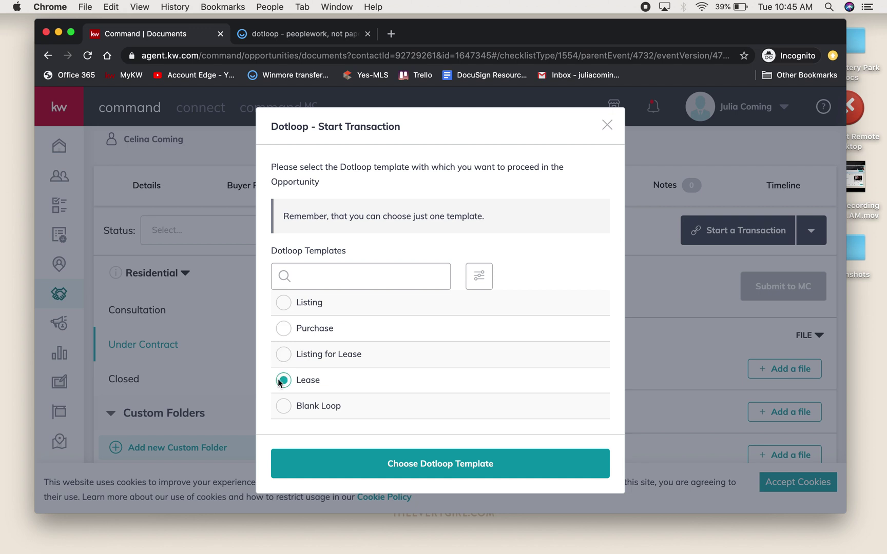
left_click(283, 354)
left_click(284, 406)
left_click(389, 465)
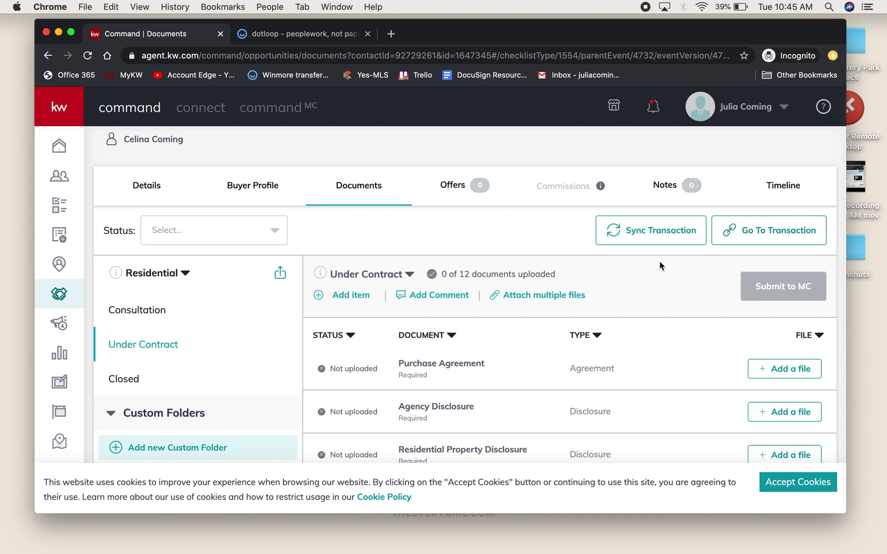
left_click(750, 234)
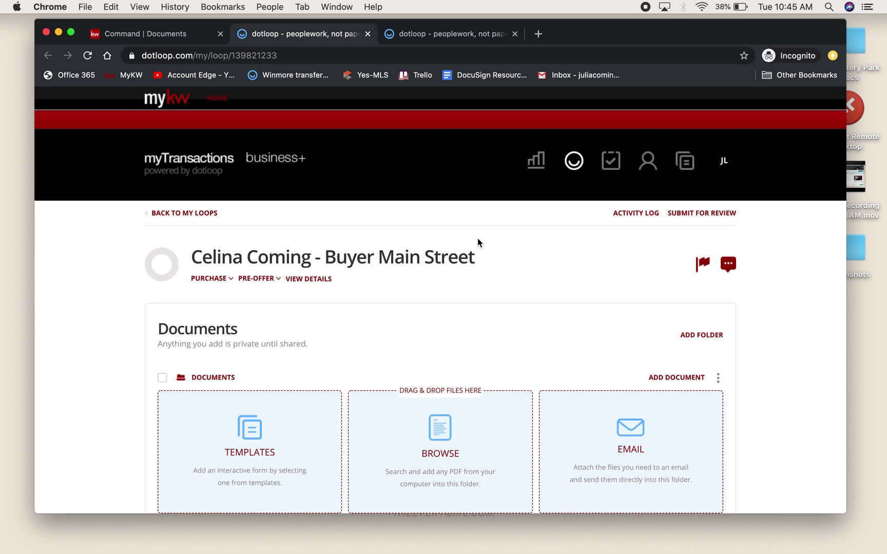
Check the new Buyer Main Street loop in Dotloop, confirming its Documents folder is empty.
left_click(176, 33)
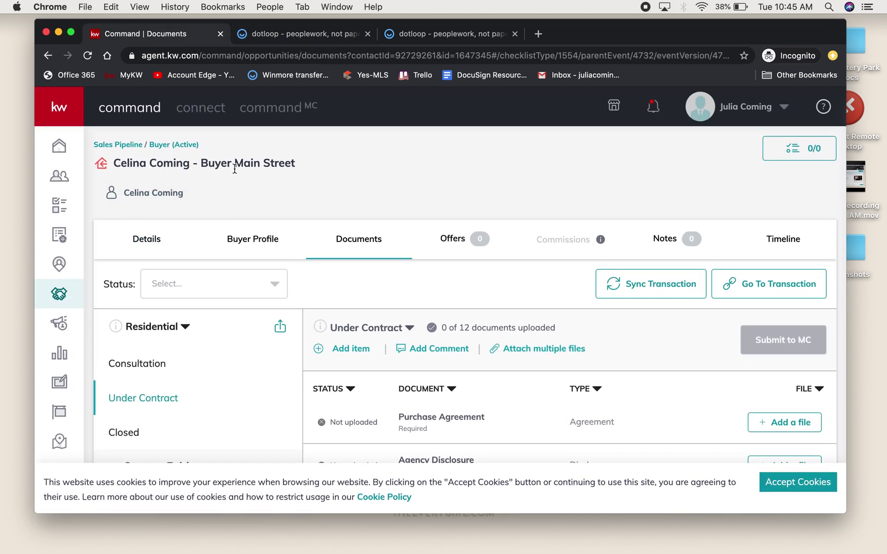
left_click(297, 37)
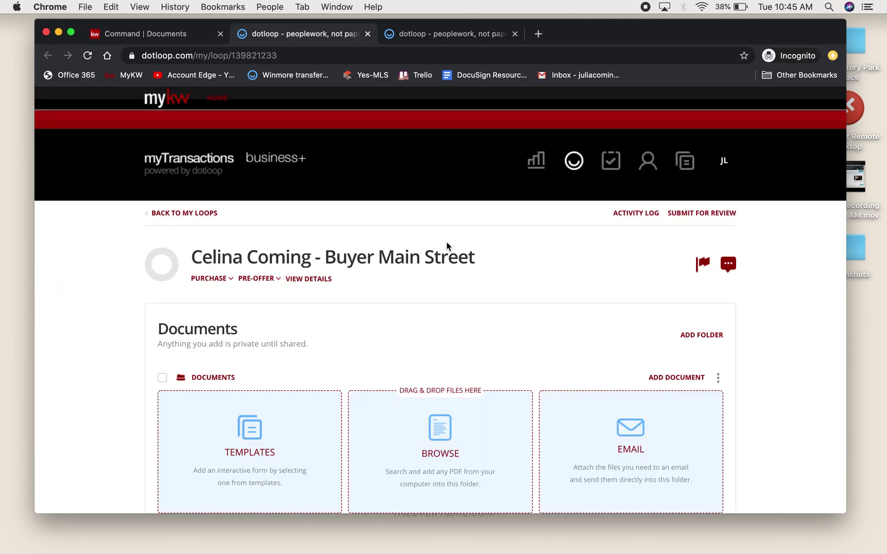
scroll(490, 278, "down", 3)
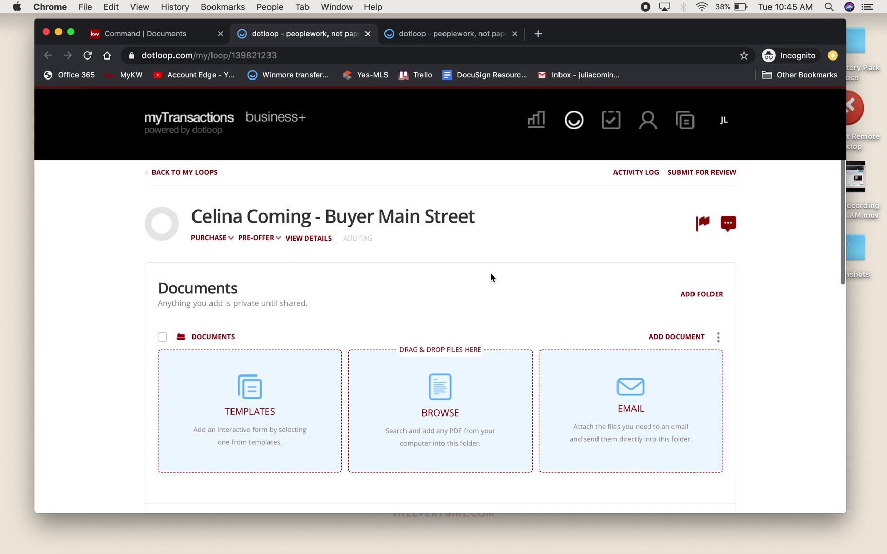
scroll(145, 390, "down", 2)
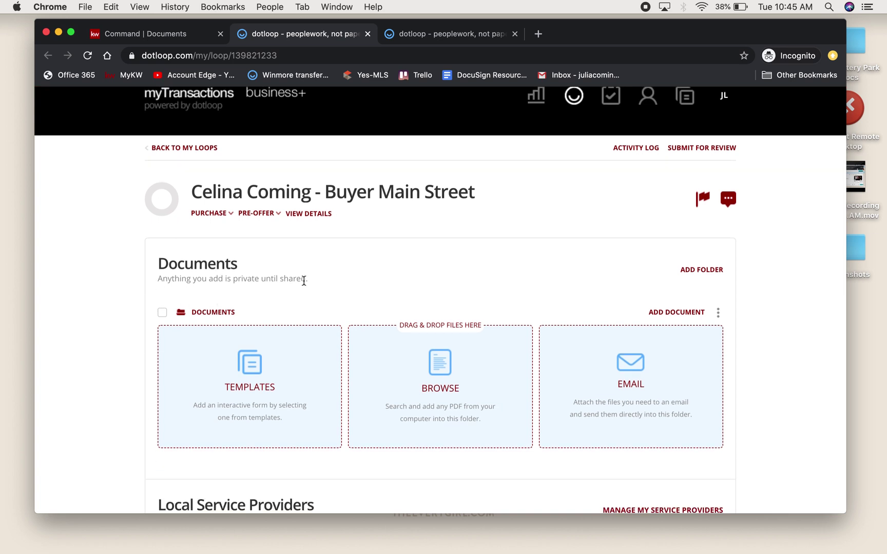
scroll(392, 275, "up", 2)
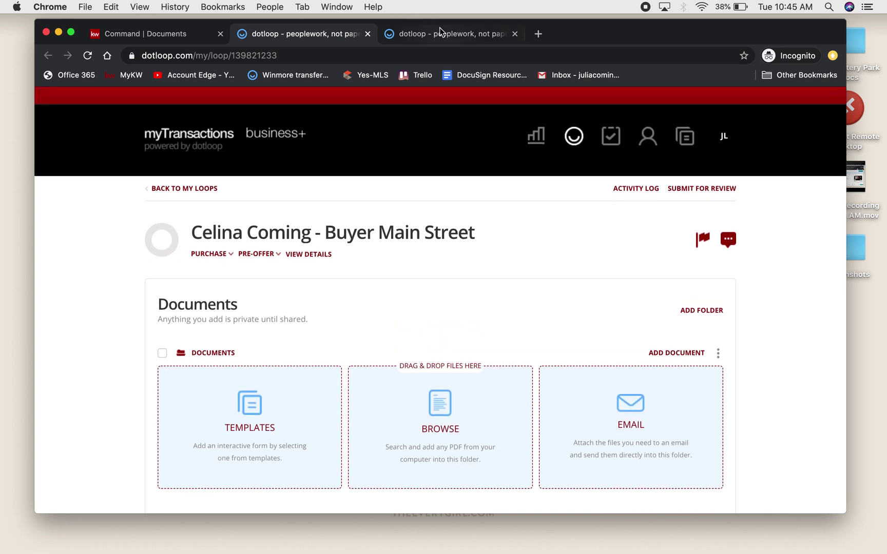
In the 123 main street loop, tick the whole Buying Documents folder.
left_click(439, 28)
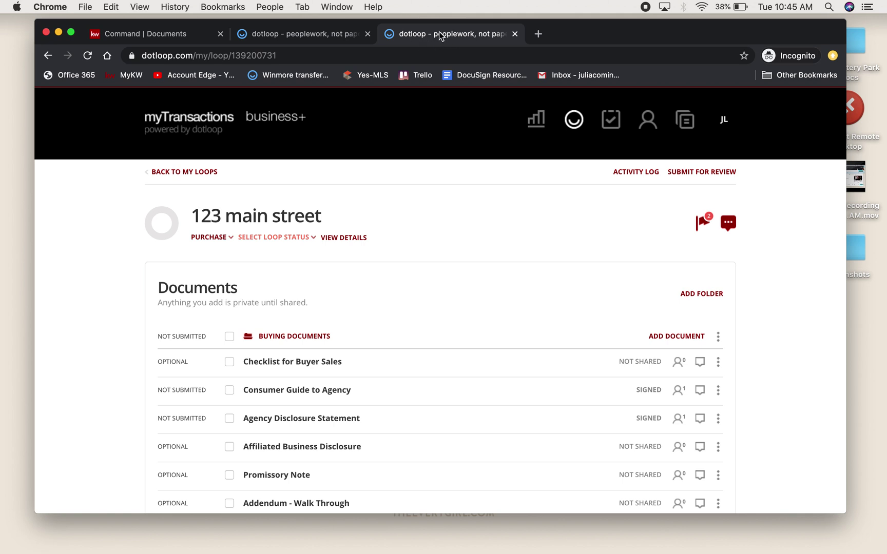
scroll(423, 212, "down", 3)
scroll(426, 210, "up", 2)
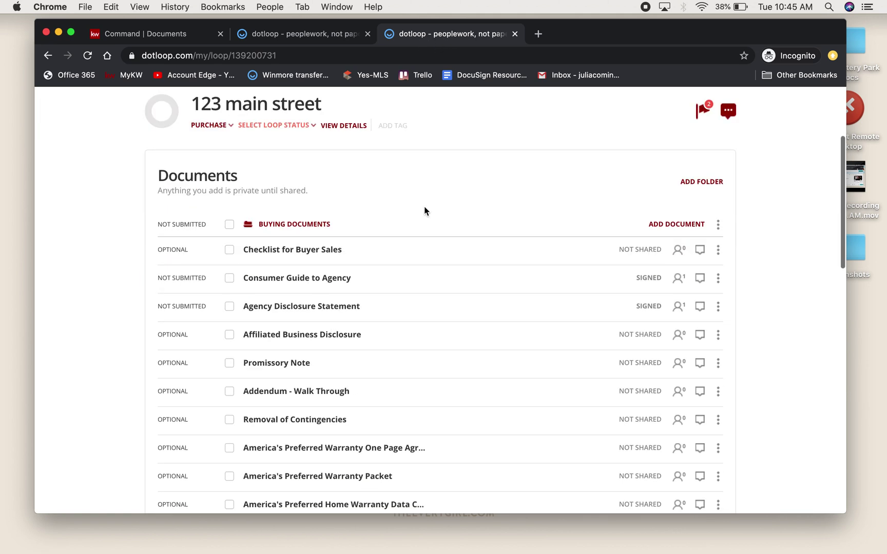
left_click(229, 224)
scroll(273, 127, "up", 2)
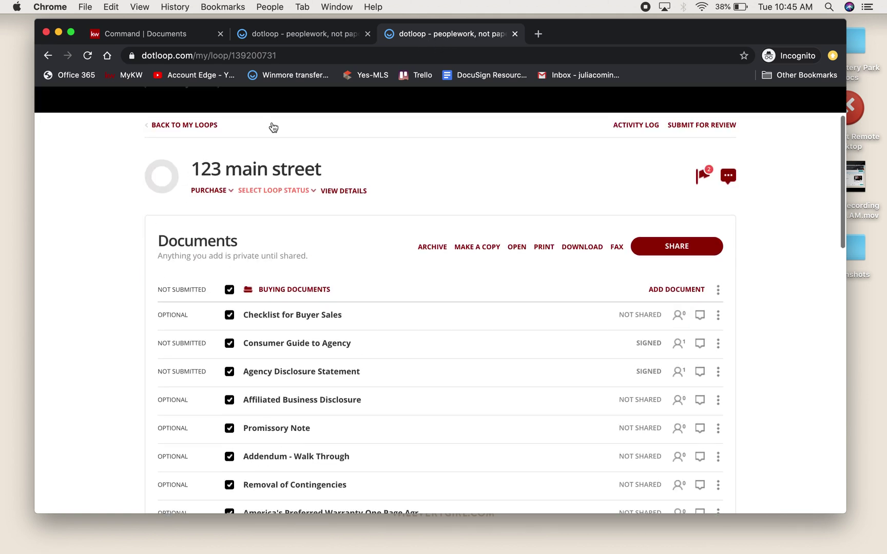
Glance at the new buyer loop, then return to the 123 main street loop's documents.
left_click(331, 29)
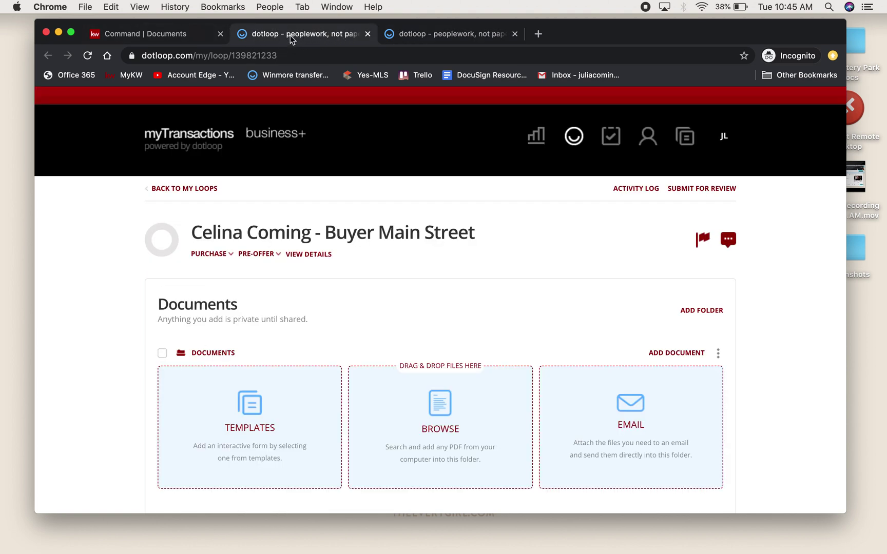
left_click(450, 36)
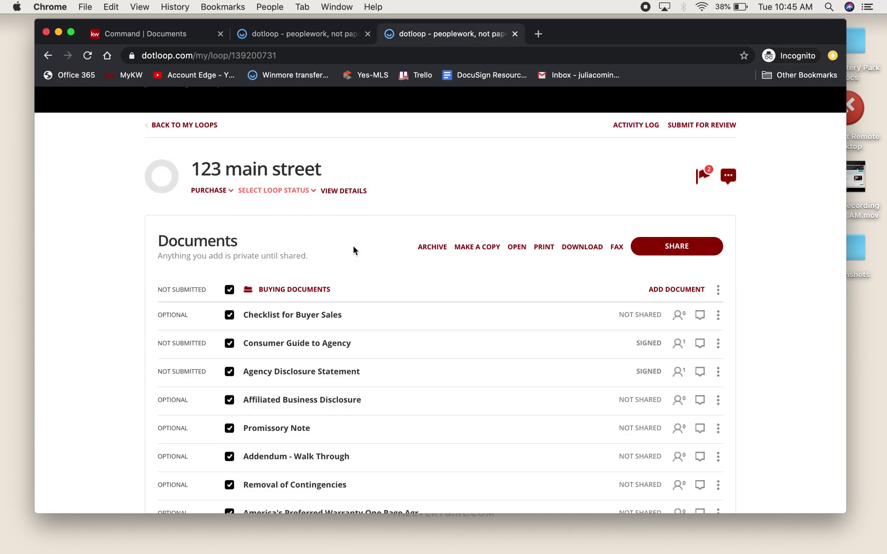
scroll(410, 164, "up", 1)
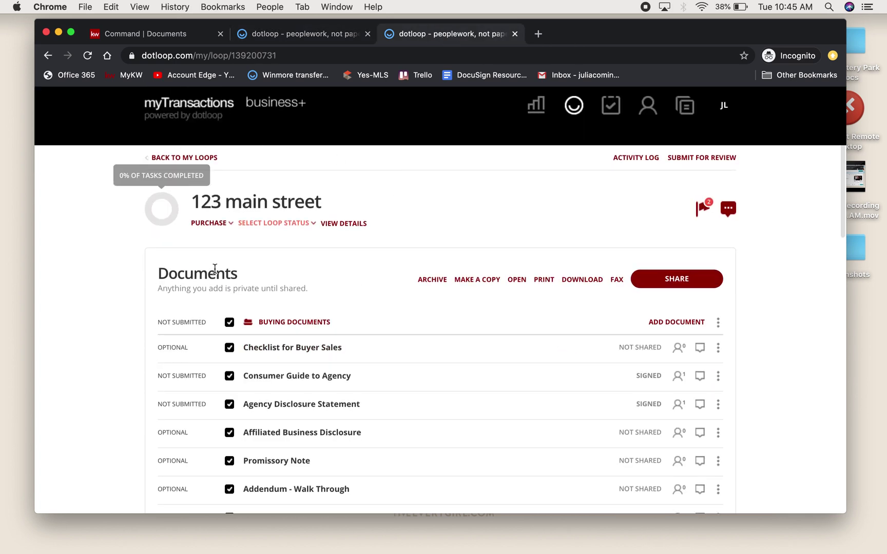
scroll(220, 346, "down", 3)
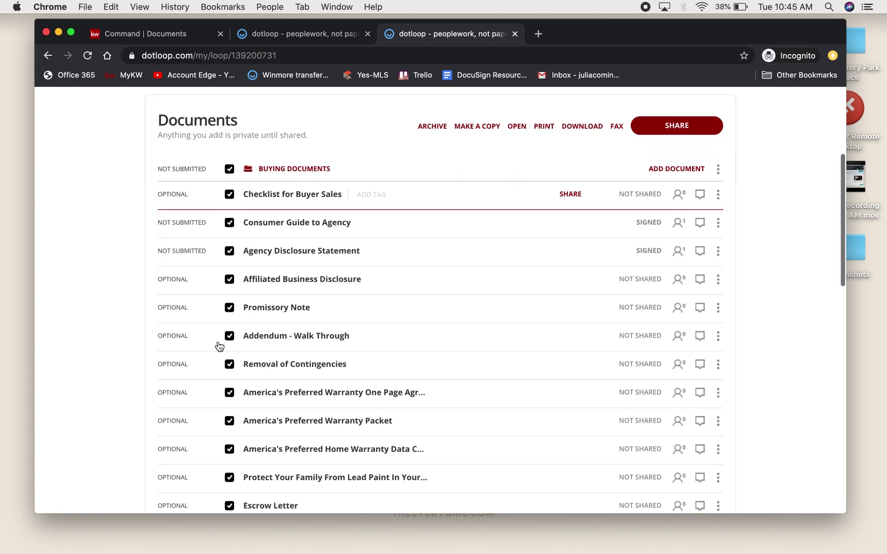
scroll(220, 346, "up", 3)
scroll(274, 343, "down", 1)
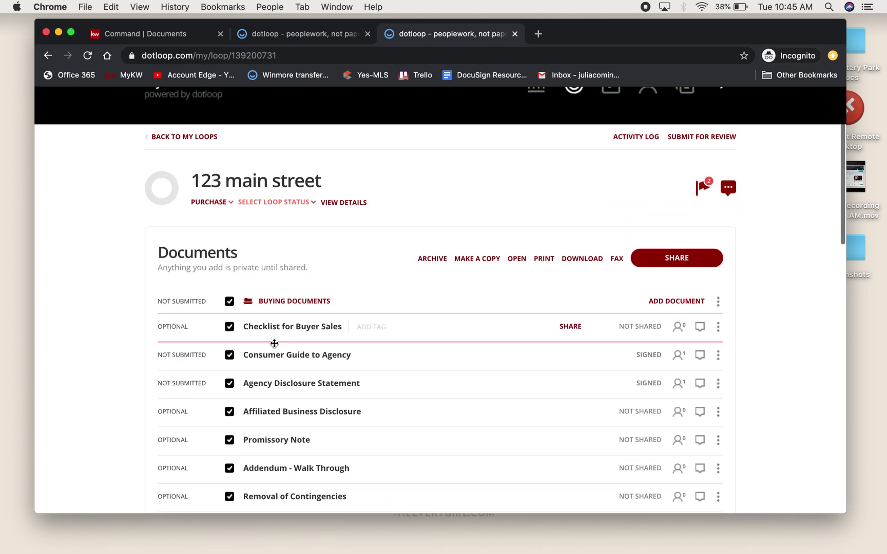
Untick Checklist for Buyer Sales and Promissory Note, leaving the other buying documents selected.
left_click(229, 278)
scroll(239, 311, "down", 1)
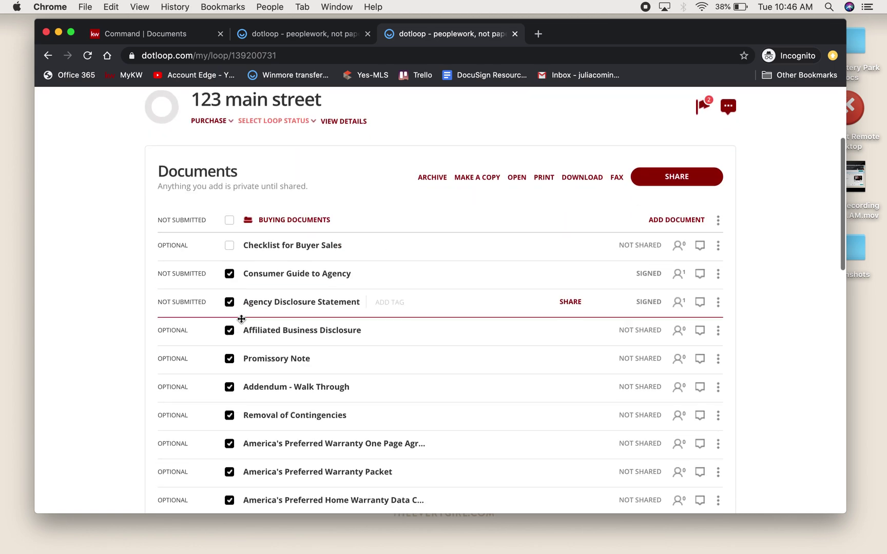
scroll(242, 319, "down", 1)
left_click(229, 338)
scroll(229, 342, "down", 2)
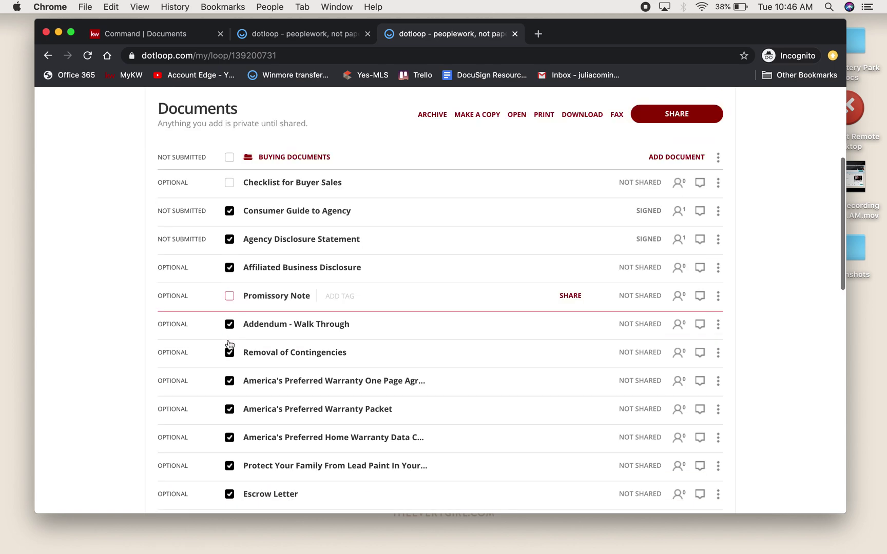
scroll(257, 336, "up", 3)
scroll(307, 332, "down", 5)
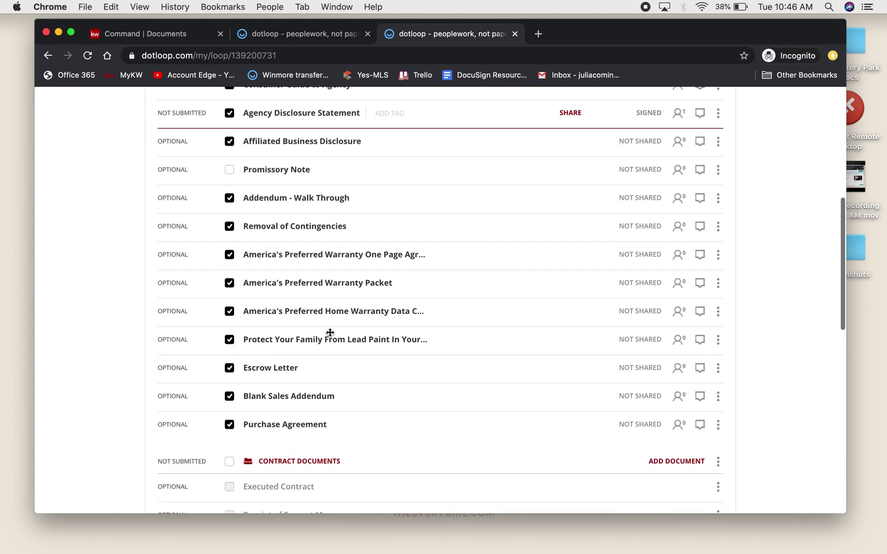
scroll(330, 333, "up", 5)
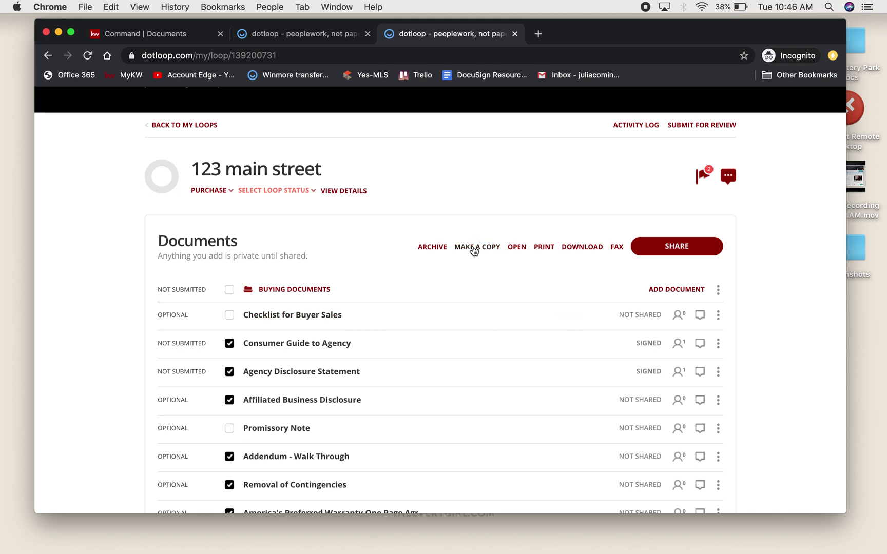
Copy the 12 selected documents into the Buyer Main Street loop's Documents folder.
left_click(474, 248)
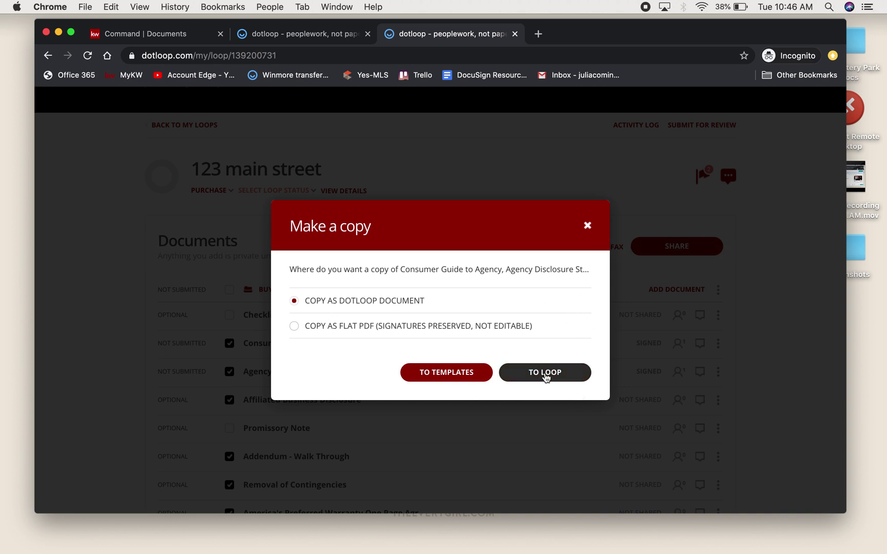
left_click(544, 373)
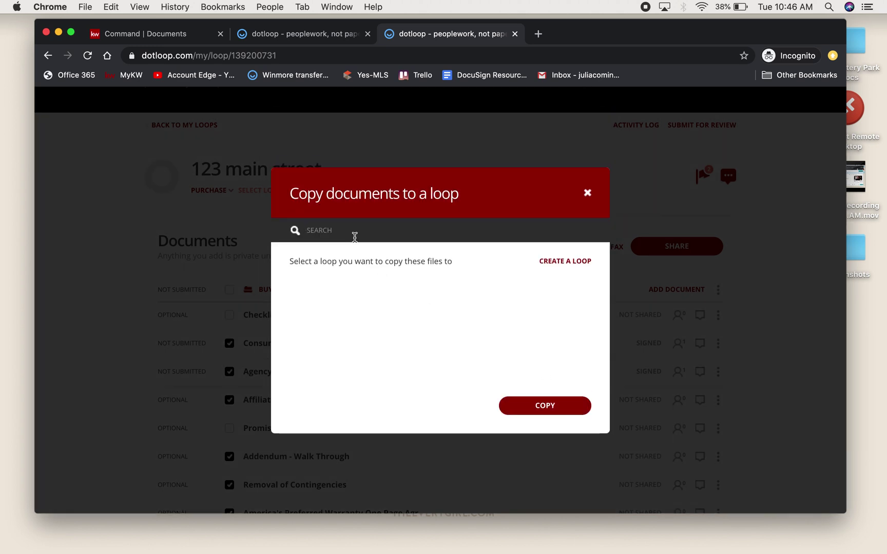
type("celina coming")
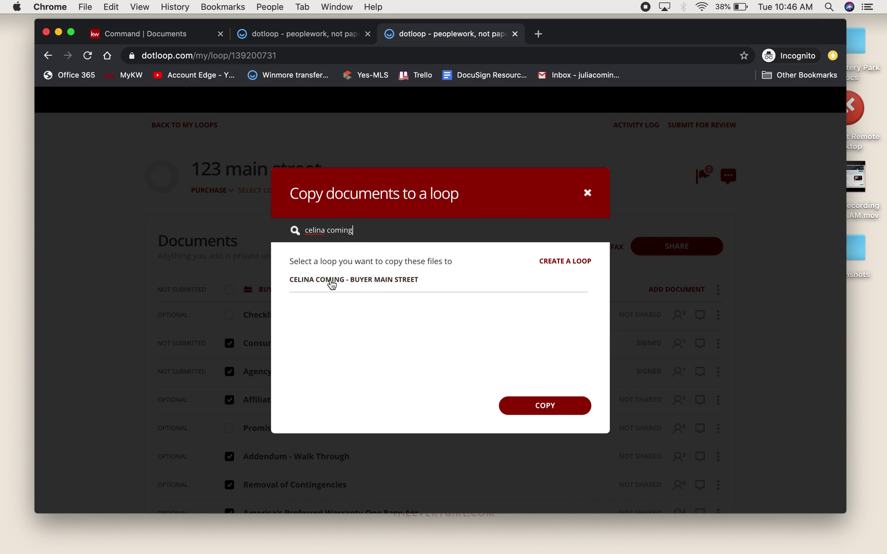
left_click(331, 282)
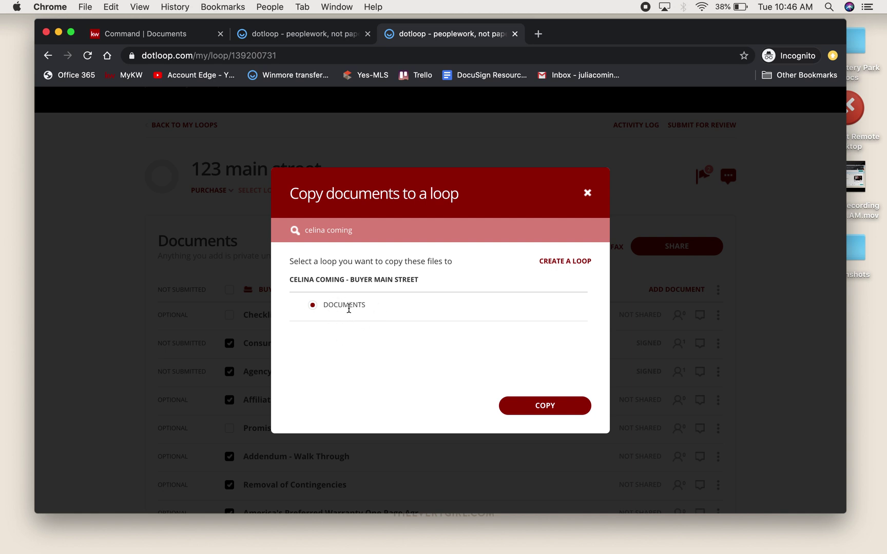
left_click(537, 409)
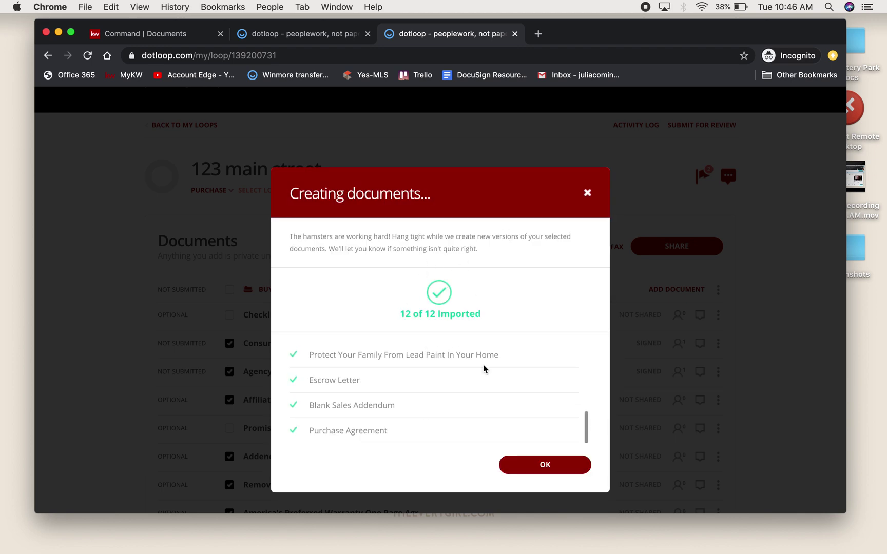
Dismiss the copy confirmation and reload the Buyer Main Street loop to list the copied documents.
left_click(531, 465)
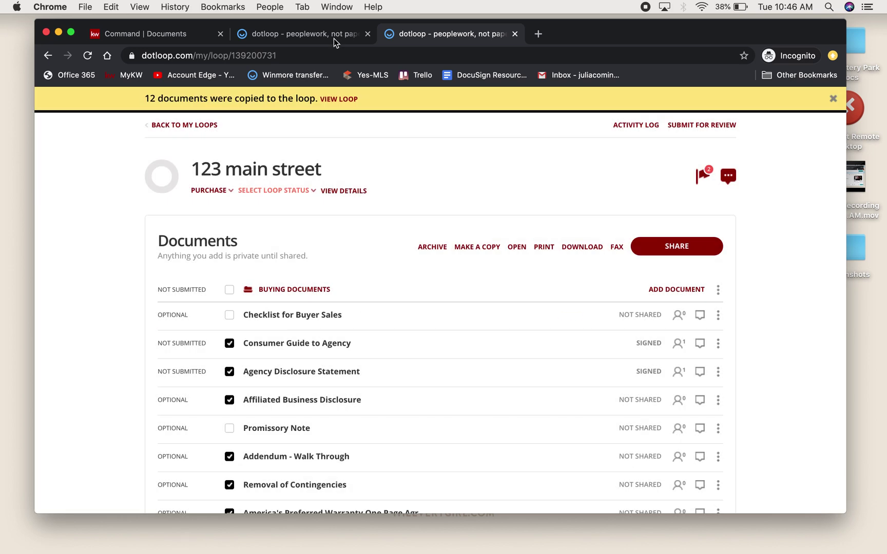
left_click(317, 40)
left_click(87, 56)
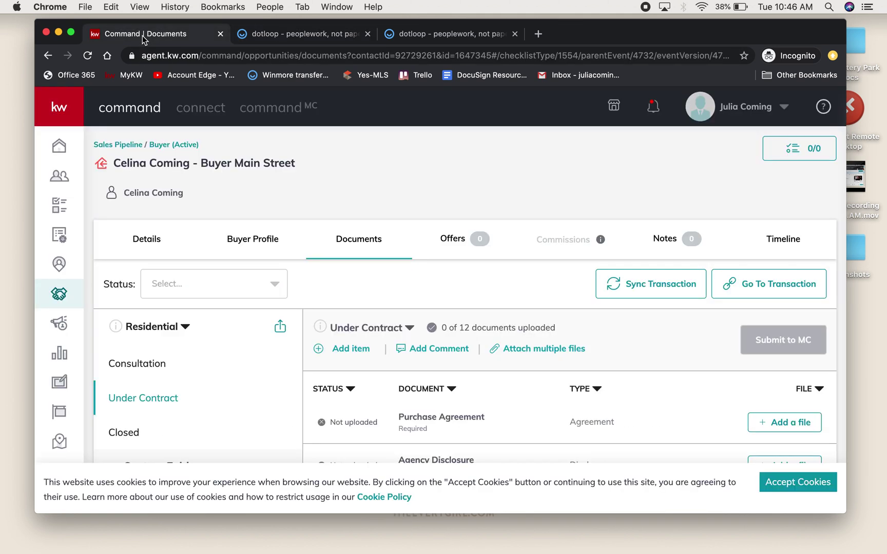
Run Sync Transaction from the opportunity's Documents tab and confirm with Update.
left_click(142, 35)
left_click(674, 284)
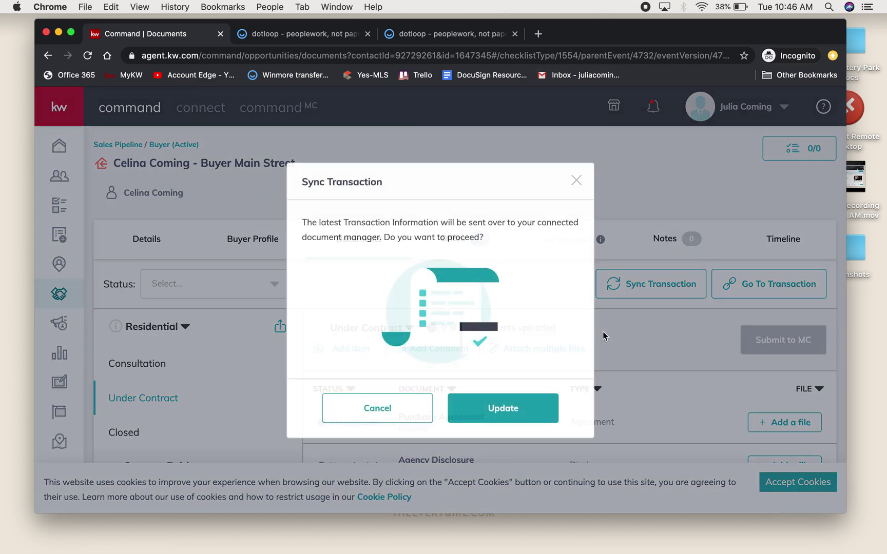
left_click(455, 408)
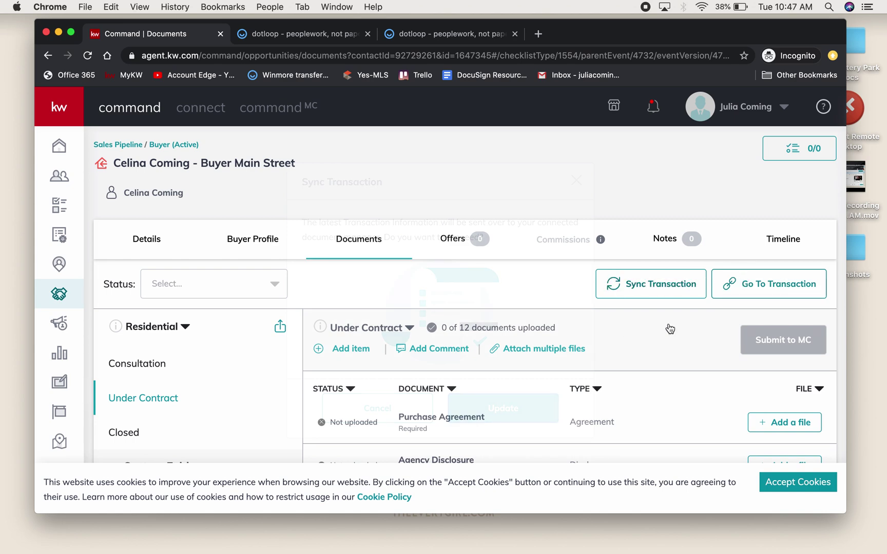
scroll(615, 334, "down", 5)
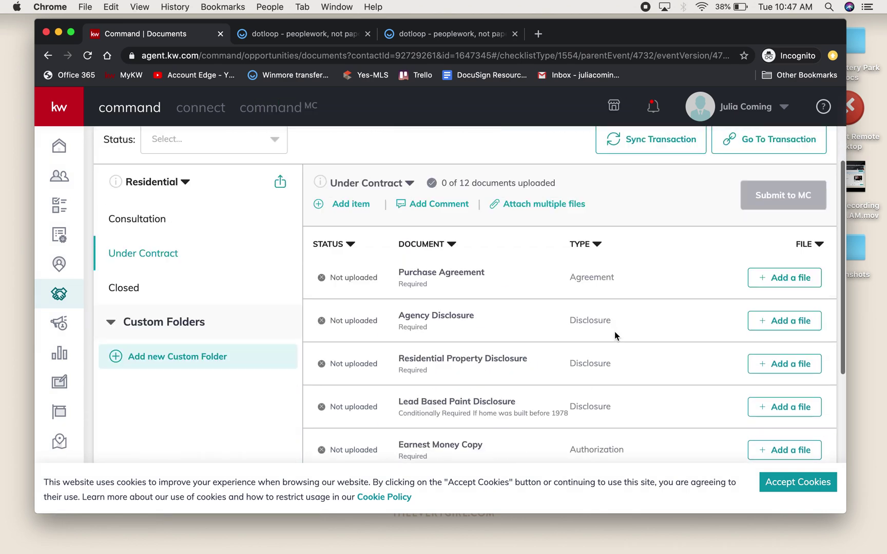
Assign purchase-agreement.pdf from Dotloop to the Purchase Agreement checklist item.
left_click(788, 279)
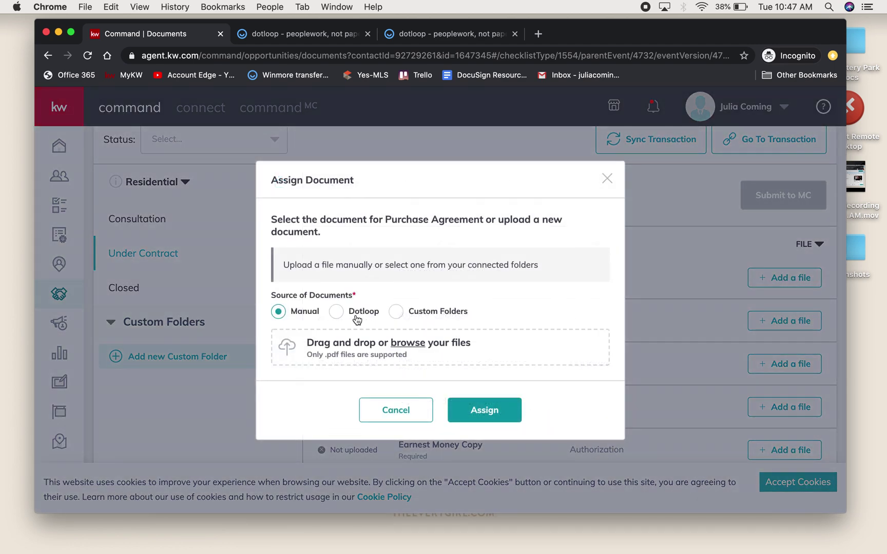
left_click(343, 313)
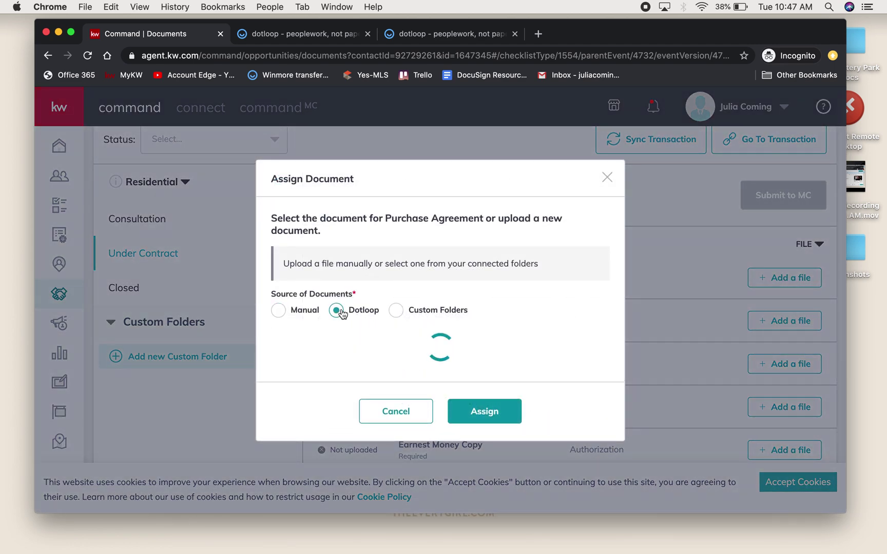
scroll(343, 374, "down", 5)
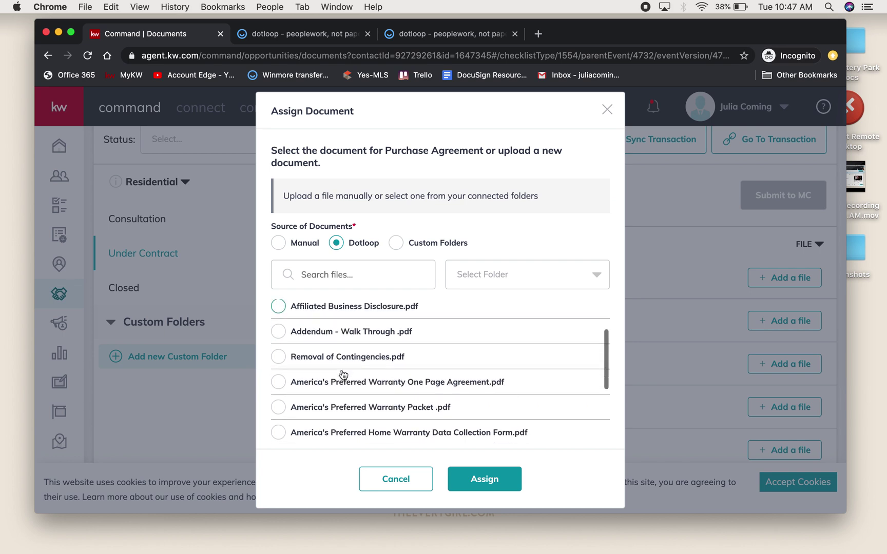
scroll(343, 373, "down", 5)
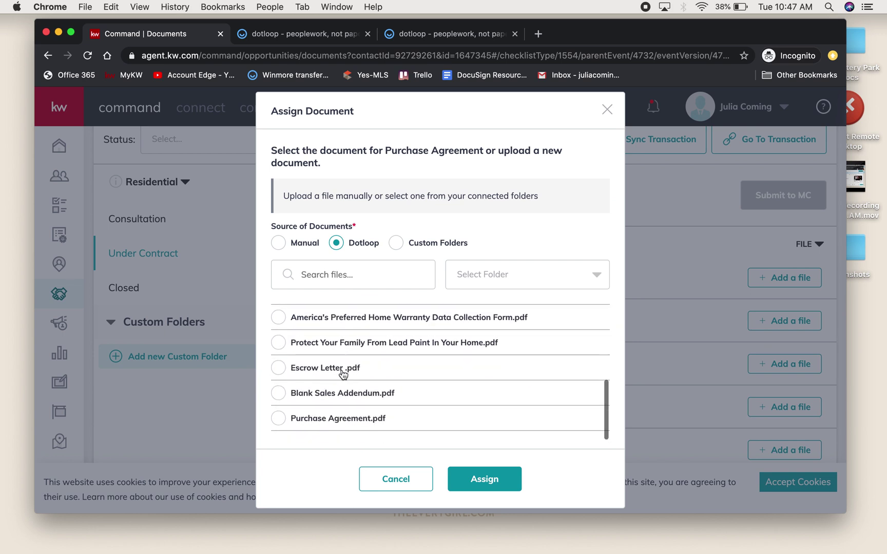
scroll(343, 374, "up", 10)
scroll(343, 373, "down", 5)
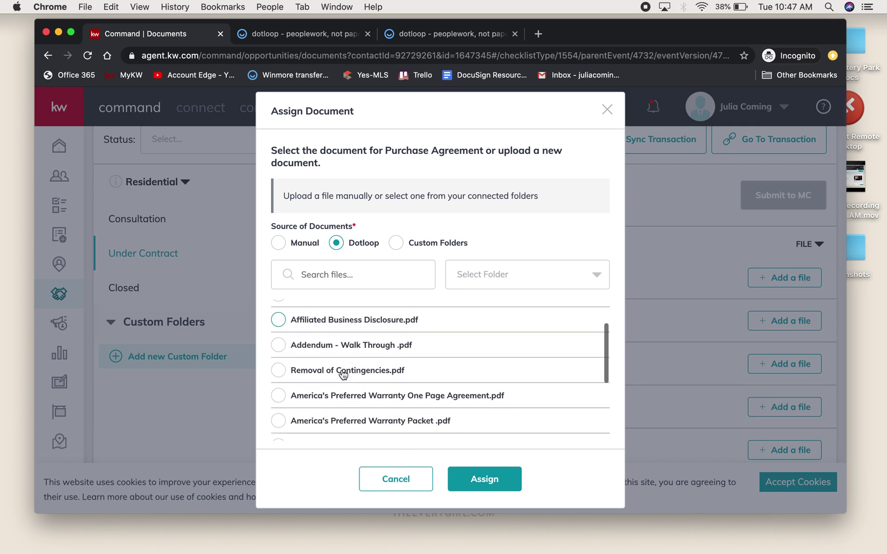
scroll(340, 425, "down", 3)
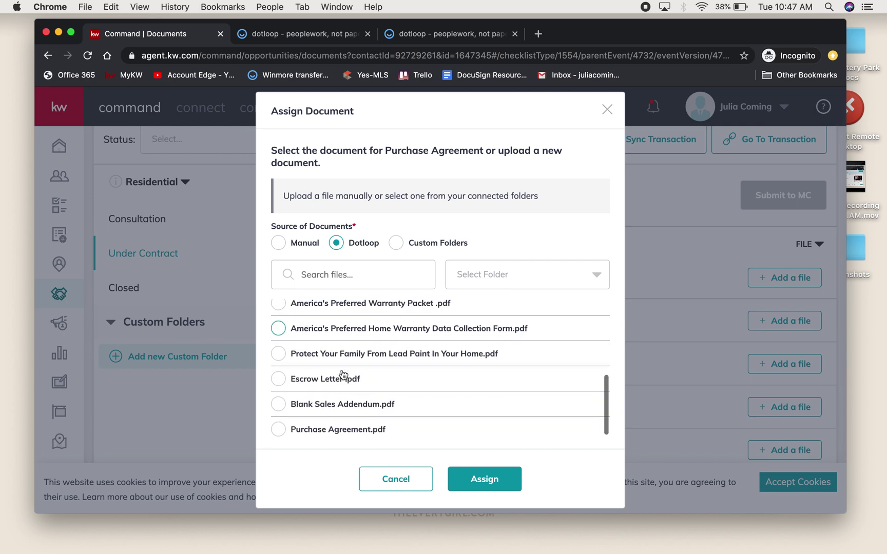
left_click(278, 420)
left_click(492, 478)
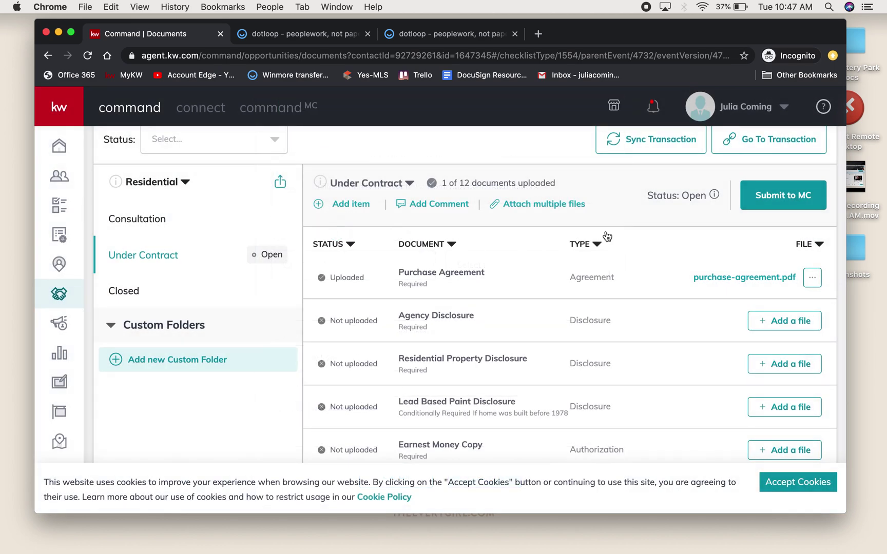
left_click(496, 33)
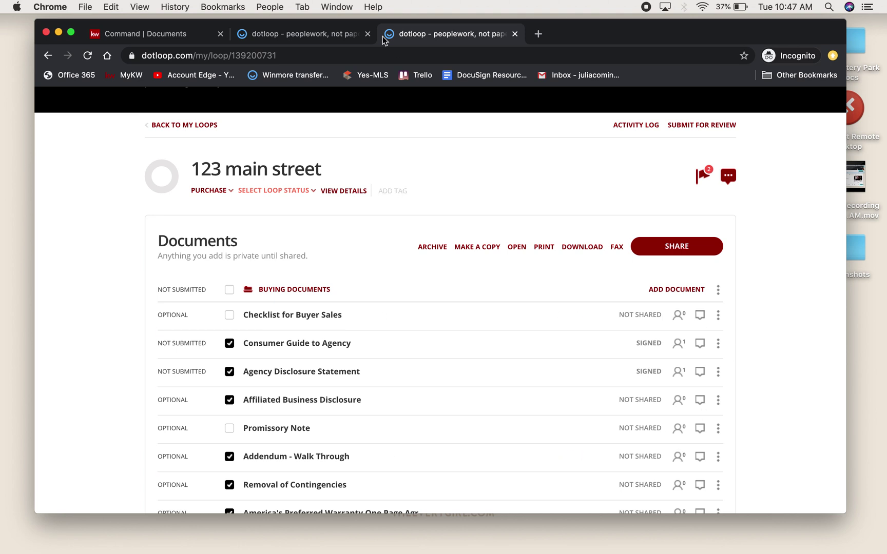
left_click(186, 37)
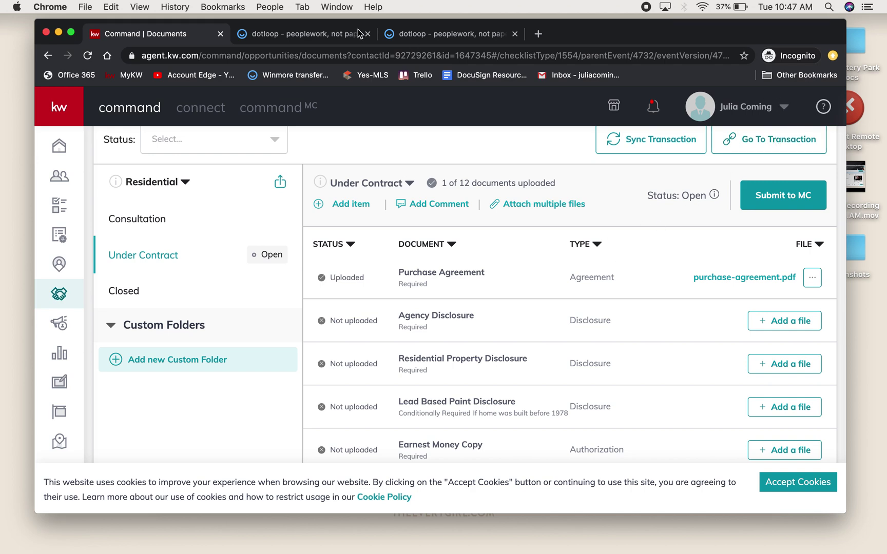
left_click(305, 37)
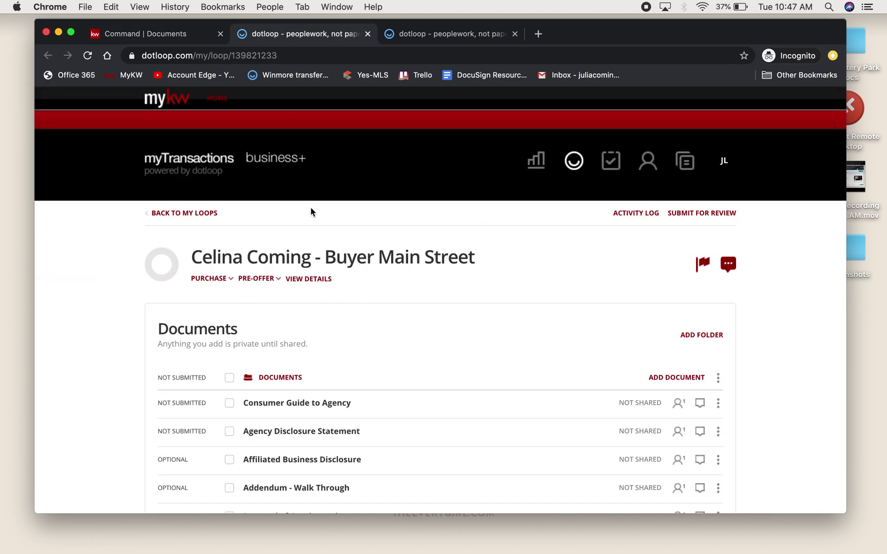
left_click(455, 35)
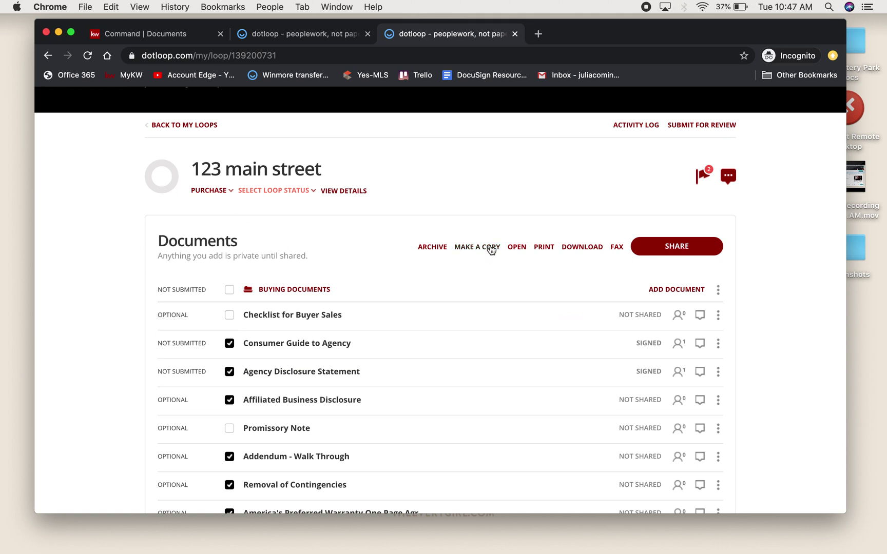
left_click(311, 39)
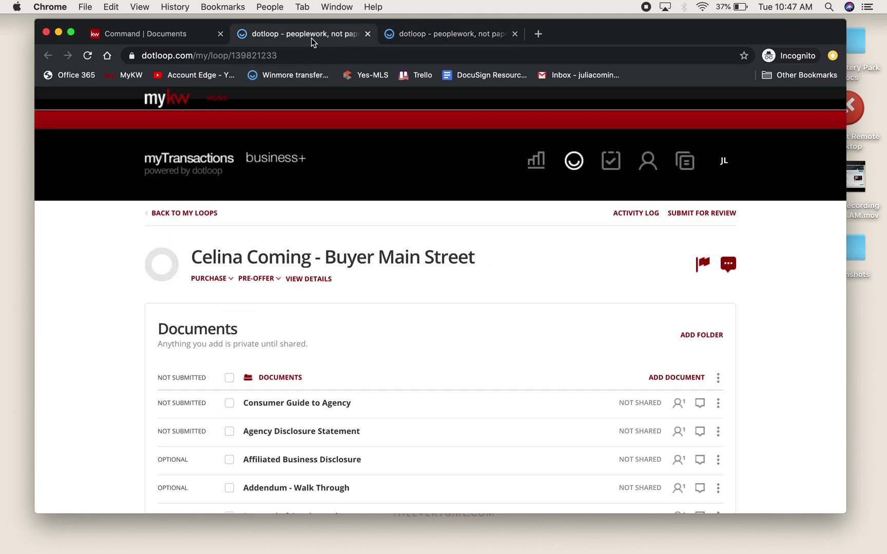
scroll(440, 255, "down", 2)
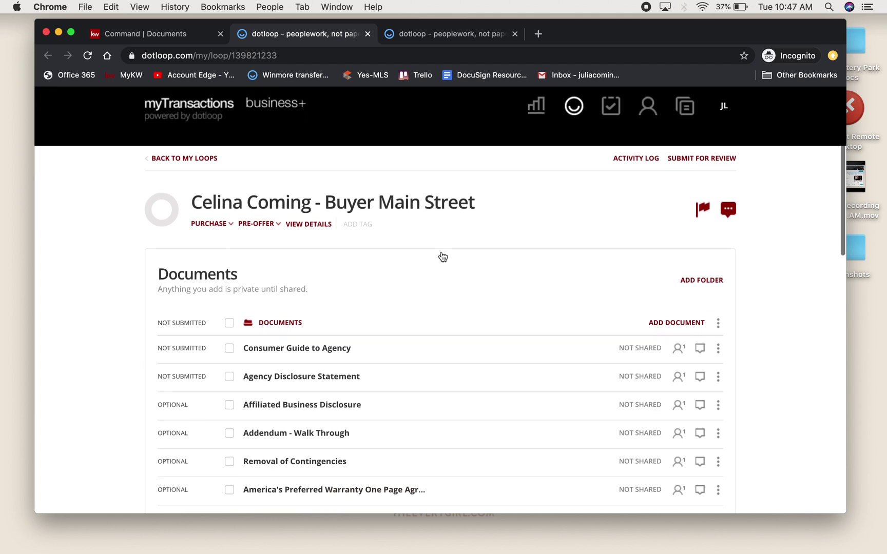
left_click(183, 35)
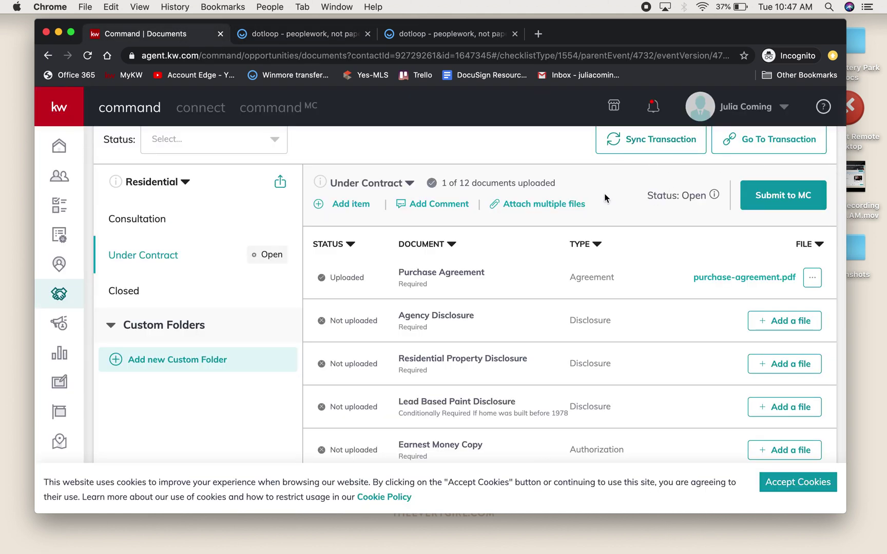
Assign Agency Disclosure Statement.pdf from the linked Dotloop loop to the Agency Disclosure checklist item.
left_click(779, 323)
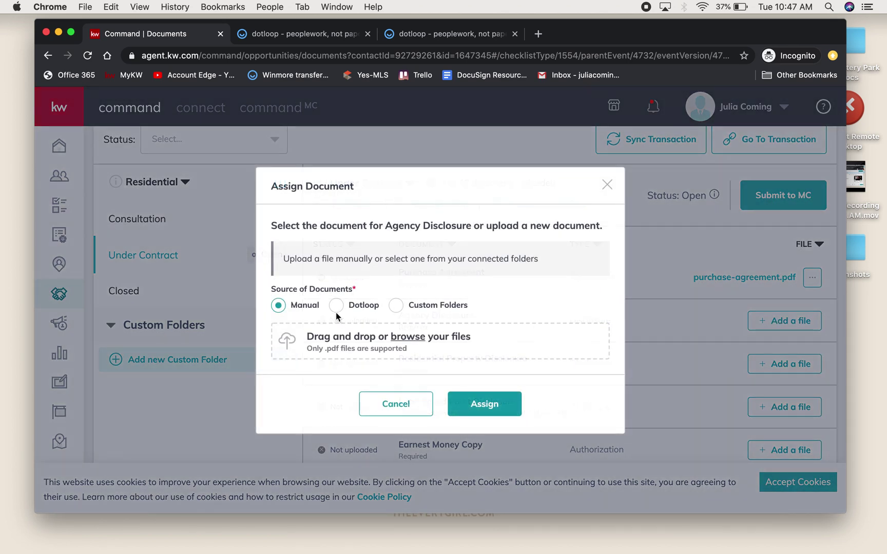
left_click(335, 307)
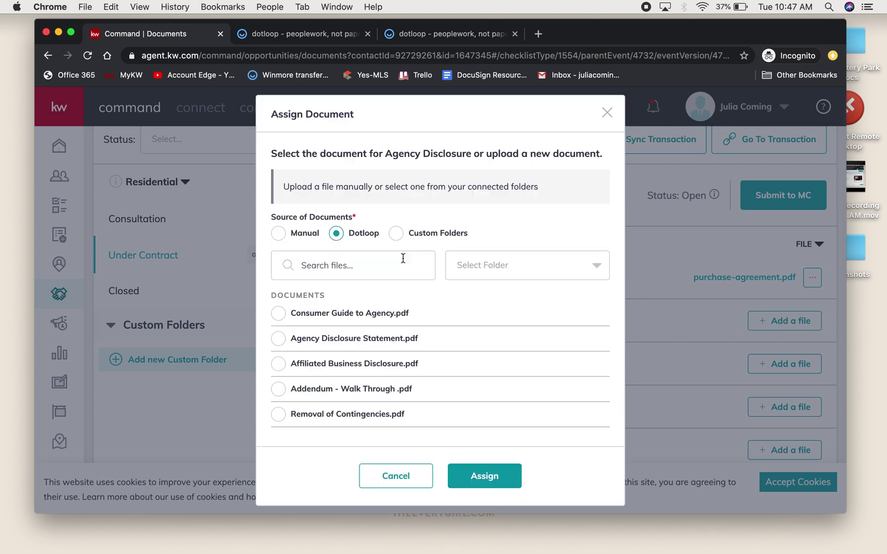
left_click(278, 338)
left_click(488, 477)
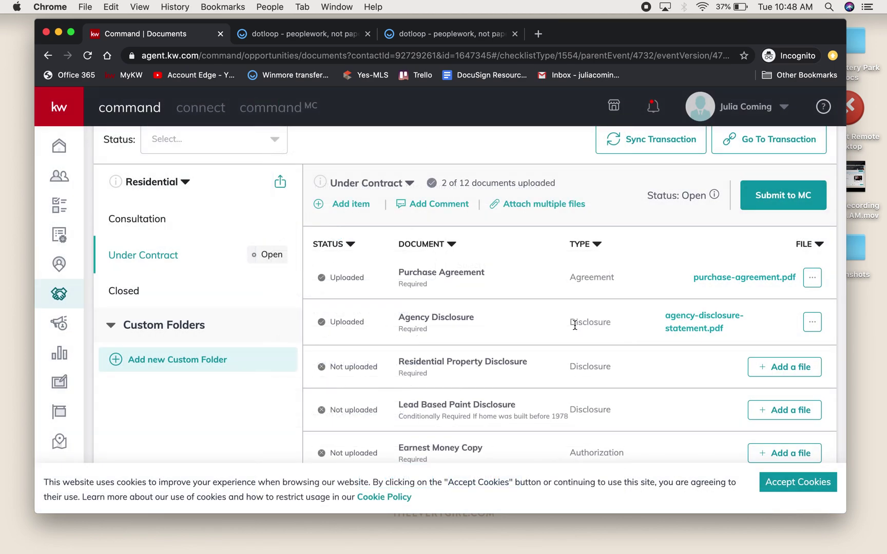
scroll(574, 324, "up", 2)
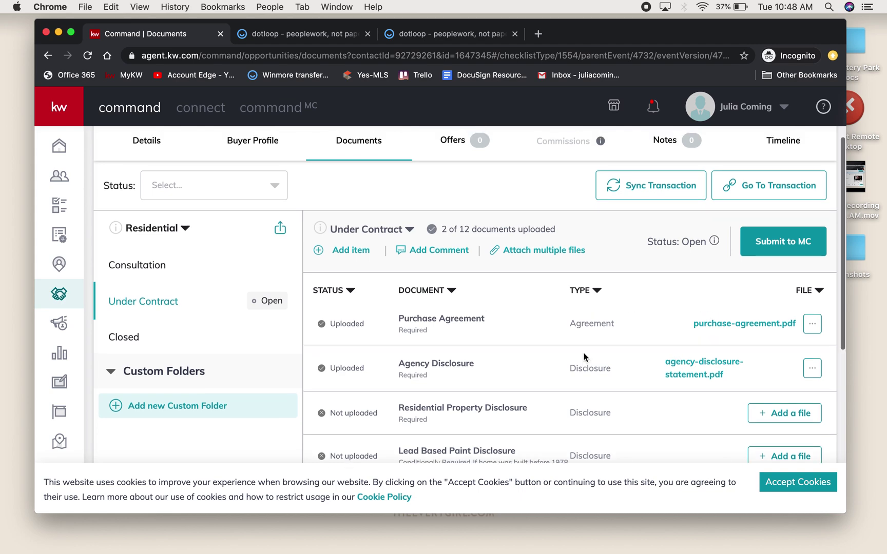
scroll(584, 356, "up", 5)
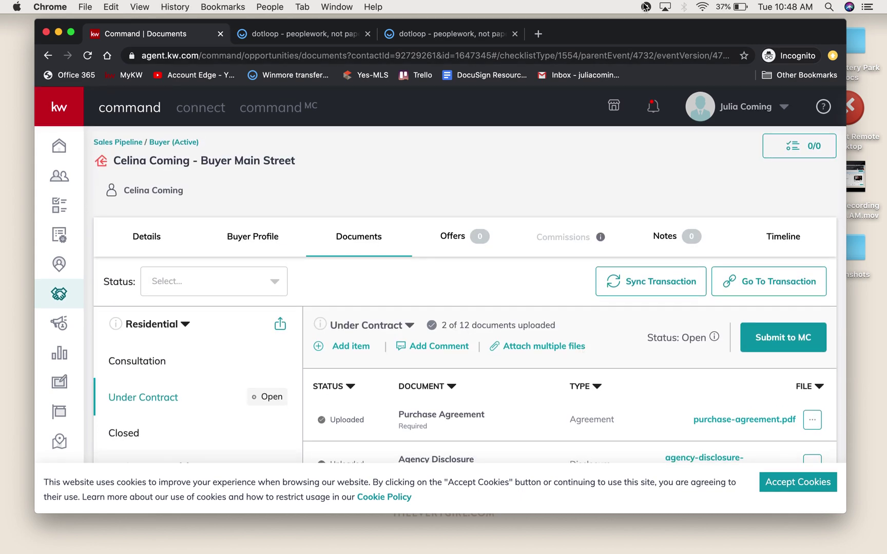